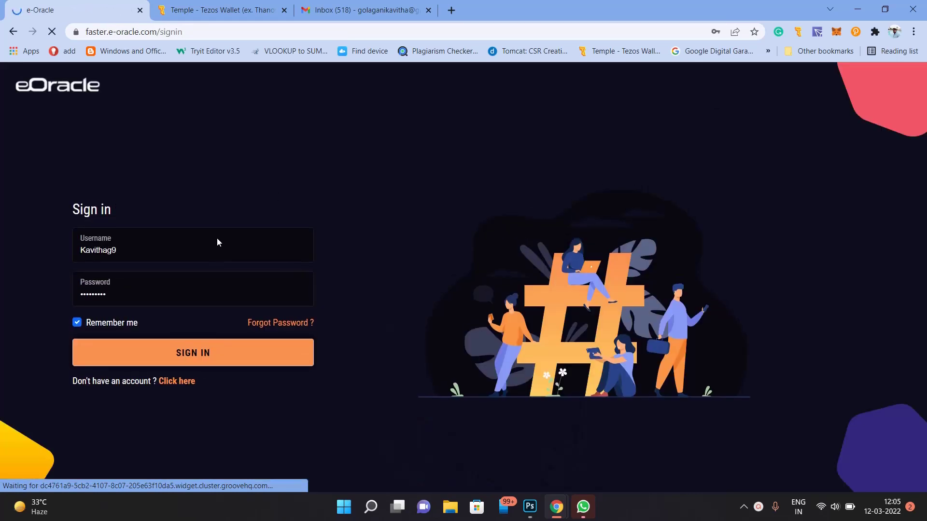
Correct the username, sign in, and open the deposit confirmation for ECN(Tezos) Liquidity Pool Round 1
click(82, 251)
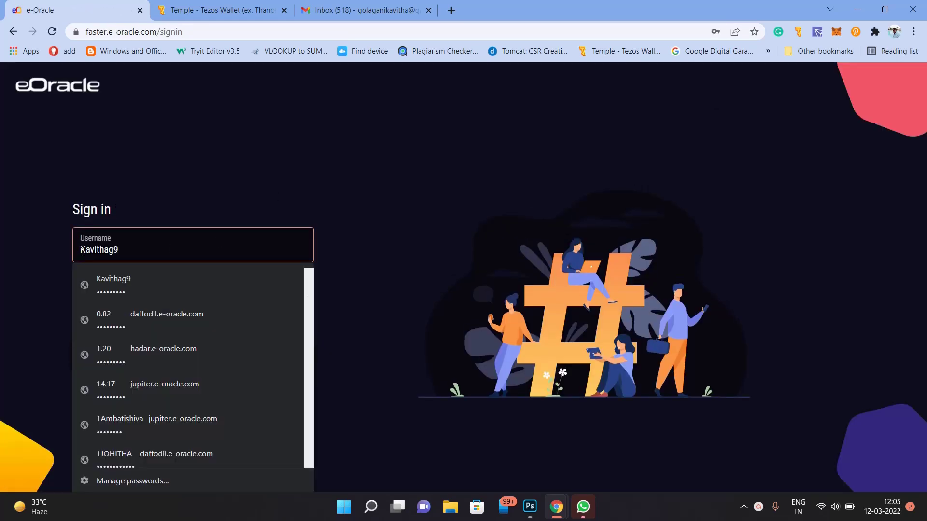
text(1)
click(201, 363)
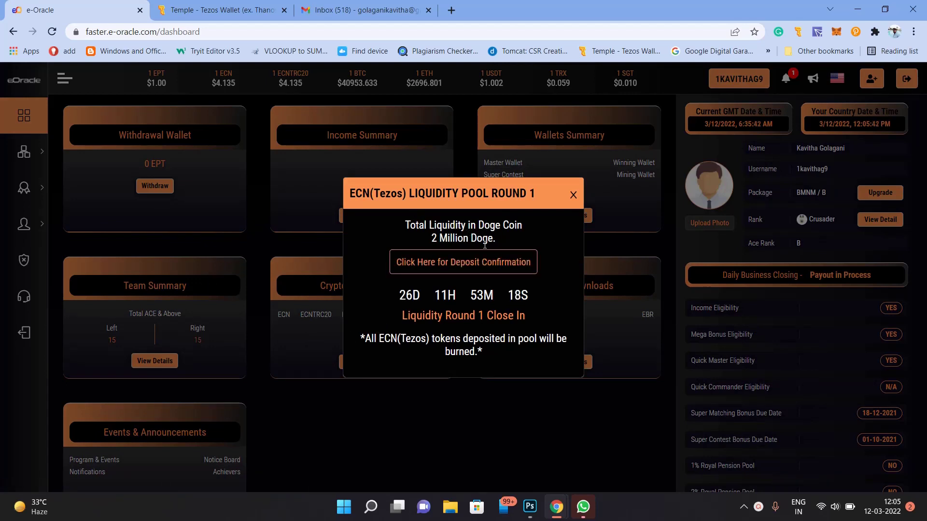
click(451, 263)
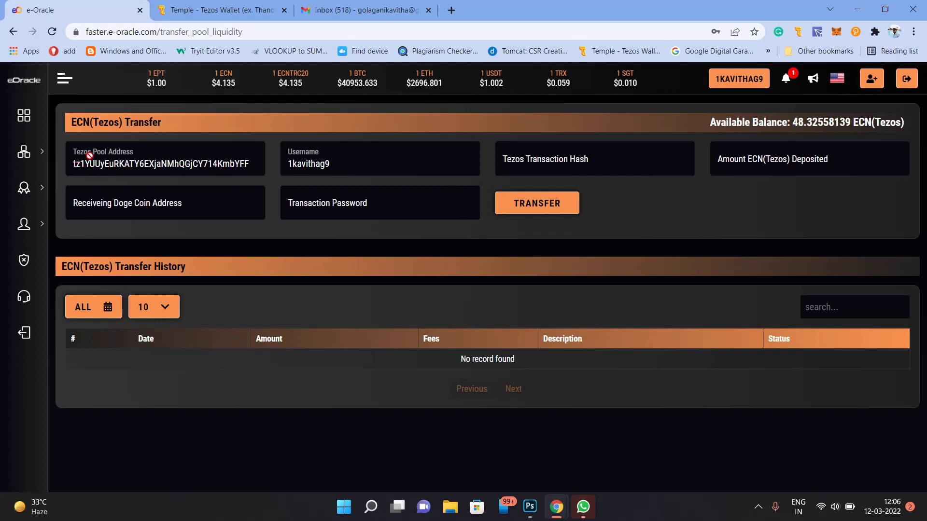
Examine the Tezos pool address, username and transaction hash fields of the ECN(Tezos) transfer form
double_click(115, 165)
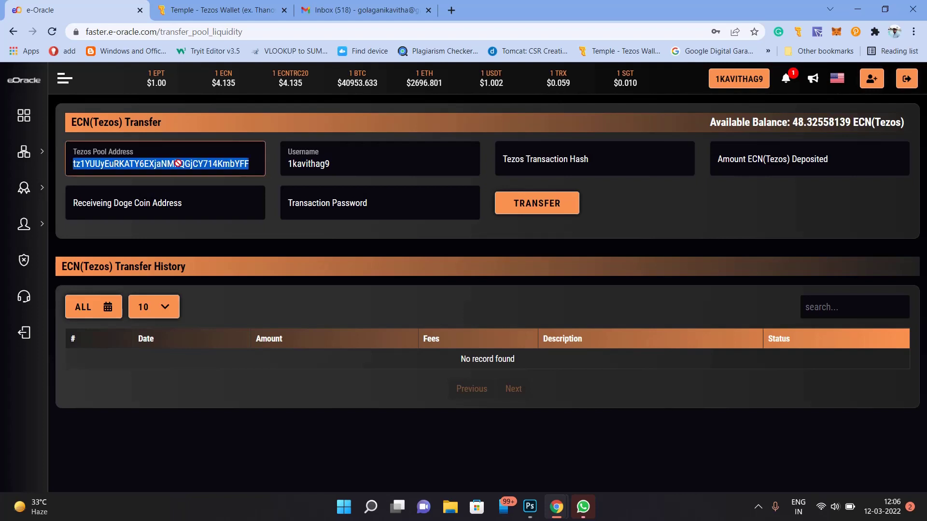
click(324, 165)
click(323, 165)
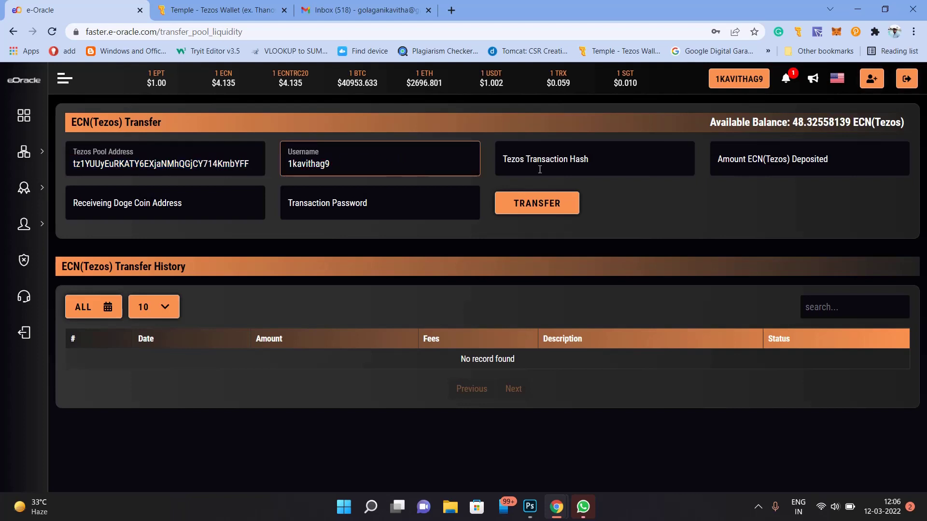
click(512, 167)
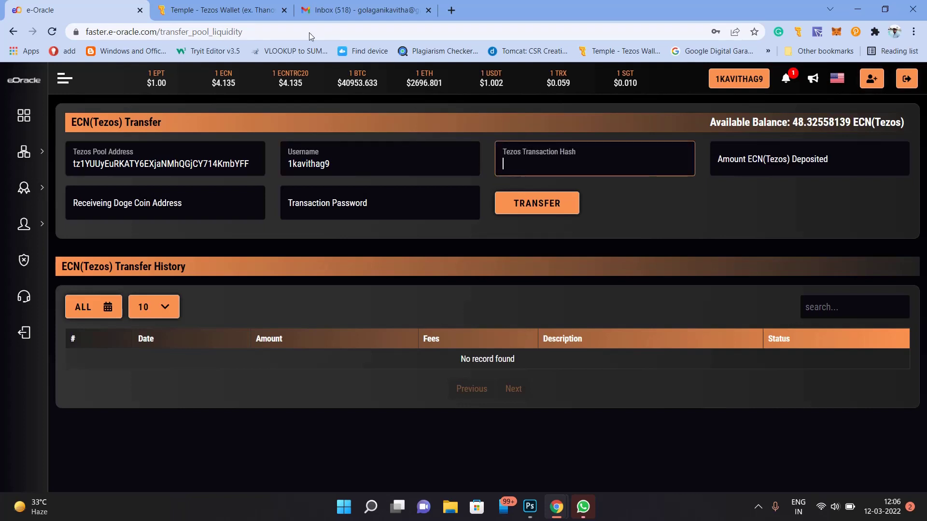
Switch to the Temple wallet, open the most recent ECN transfer in TzKT, and copy its displayed transaction hash
click(246, 11)
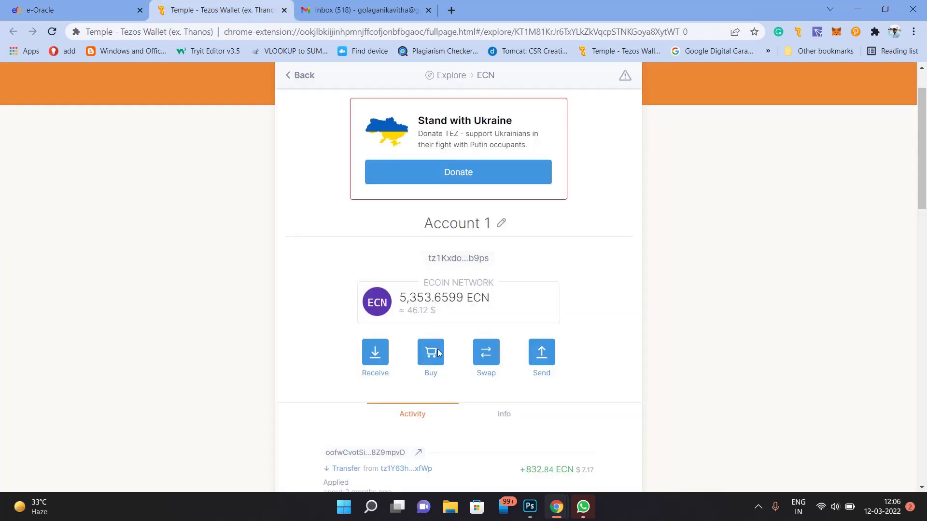
scroll(437, 367, down, 3)
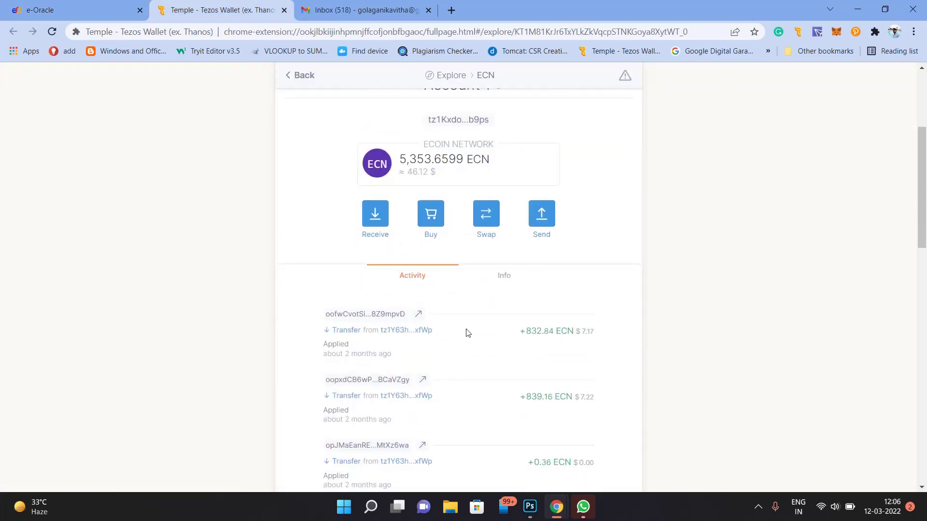
click(419, 316)
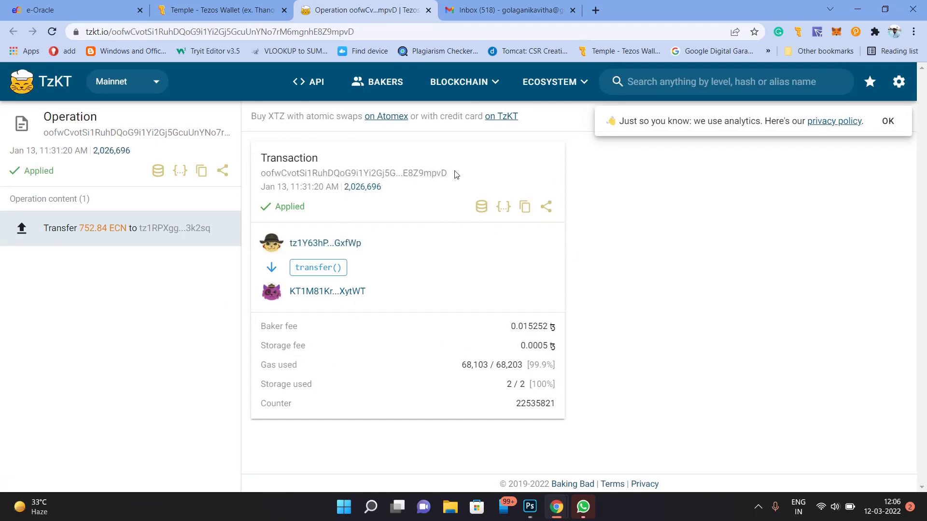
drag(454, 174, 263, 174)
key(ctrl+c)
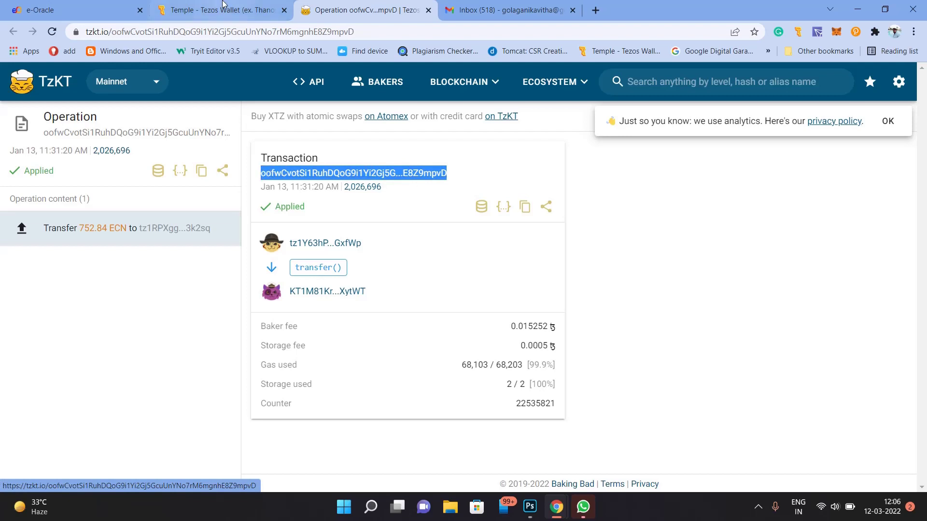
Try the copied hash in the Tezos Transaction Hash field of the e-Oracle form, and clear the field
click(115, 6)
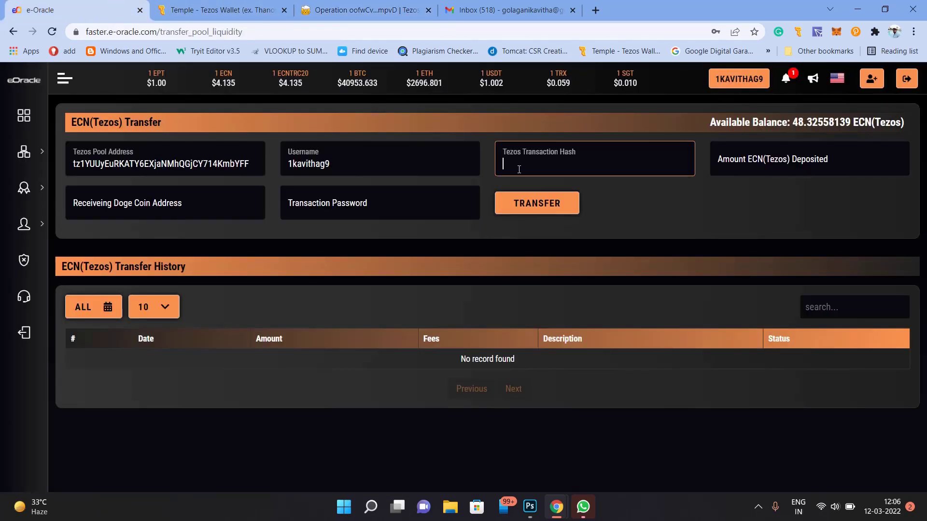
key(ctrl+v)
key(BackSpace)
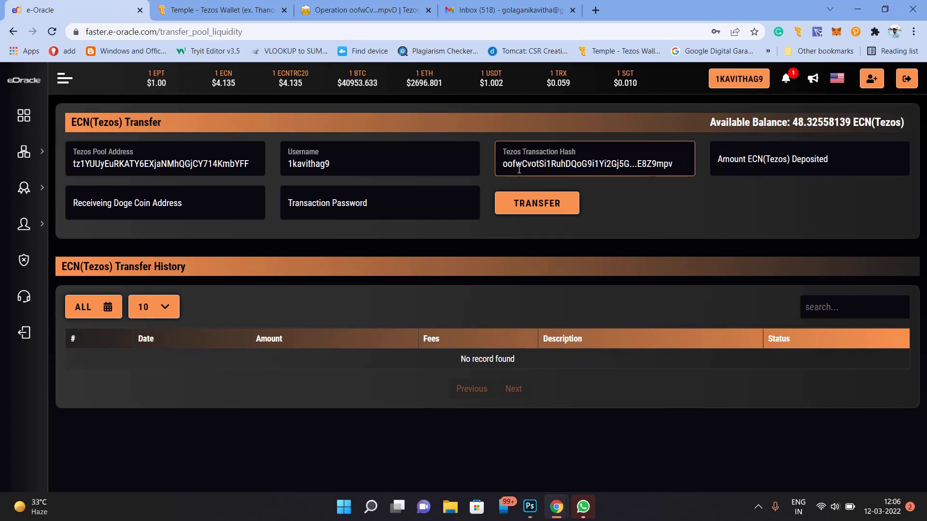
key(BackSpace)
key(BackSpace)
key(BackSpace)
key(BackSpace)
key(BackSpace)
key(BackSpace)
key(BackSpace)
key(BackSpace)
key(BackSpace)
key(BackSpace)
key(BackSpace)
key(BackSpace)
key(BackSpace)
key(BackSpace)
key(BackSpace)
key(BackSpace)
key(BackSpace)
key(BackSpace)
key(BackSpace)
key(BackSpace)
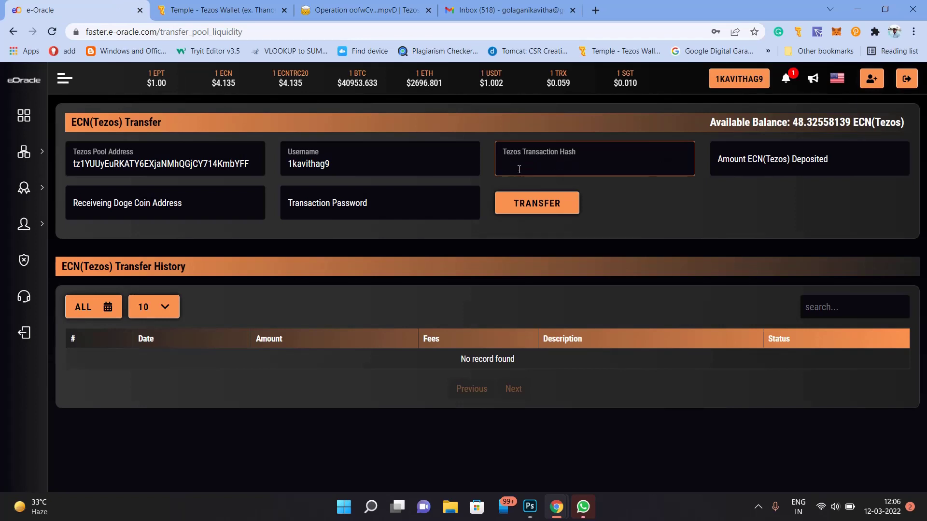
Examine the deposited amount, receiving Doge Coin address and transaction password fields of the transfer form
click(747, 163)
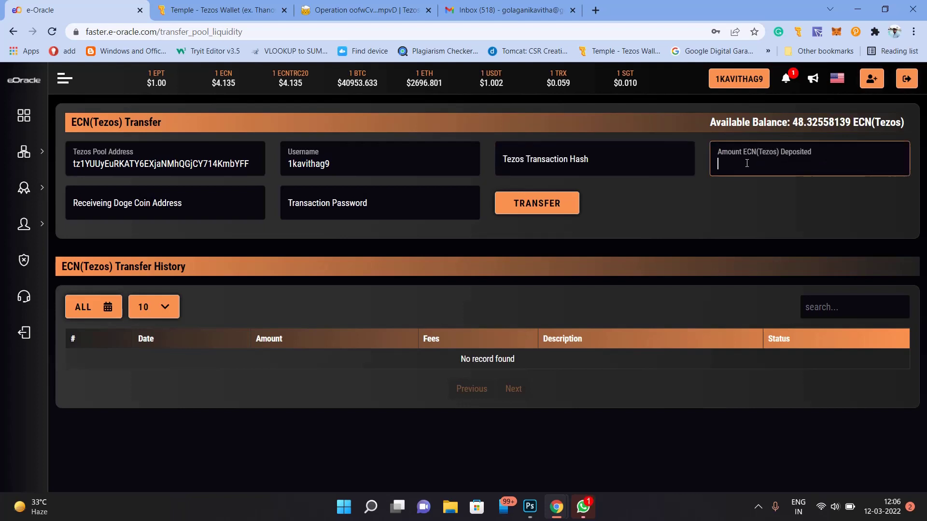
click(202, 208)
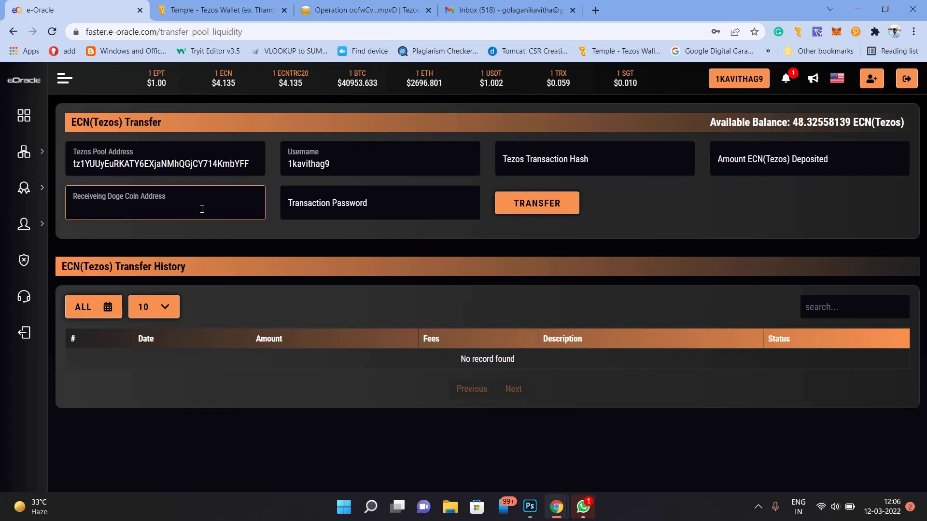
click(341, 209)
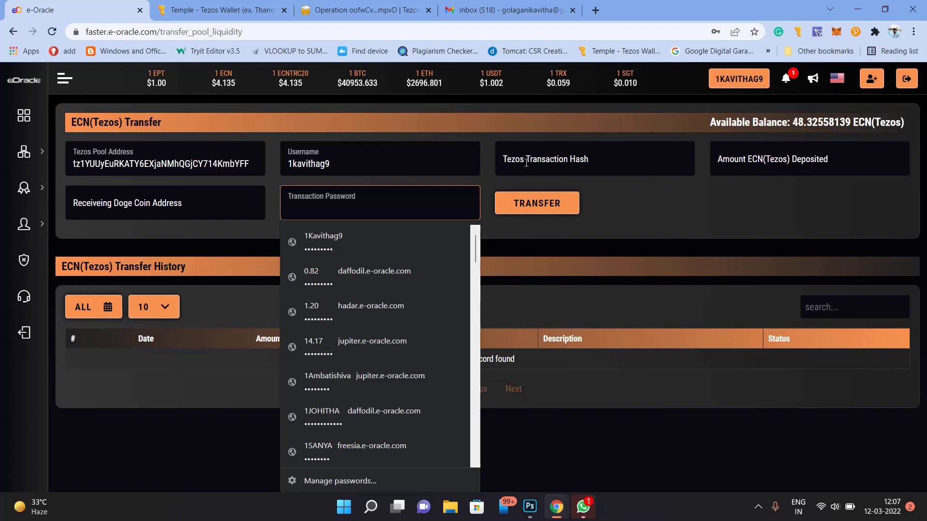
Switch to TzKT and enter the copied shortened transaction hash in its search
click(251, 10)
click(326, 6)
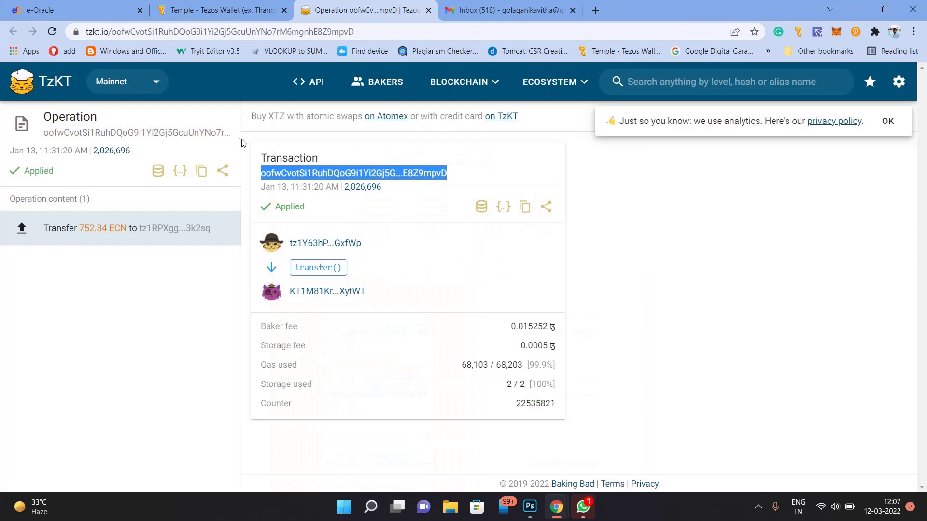
click(660, 78)
key(ctrl+v)
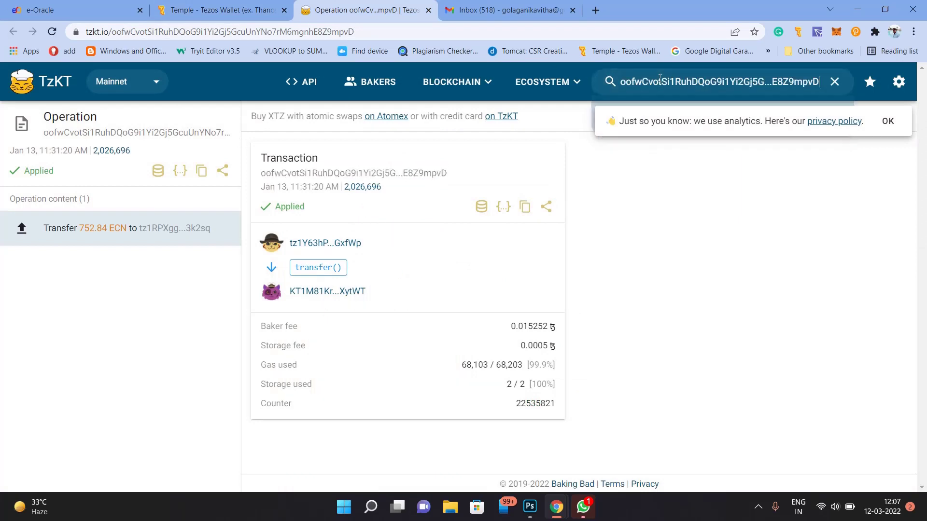
Copy the Tezos pool address from the e-Oracle transfer form and look up that account in TzKT
click(95, 16)
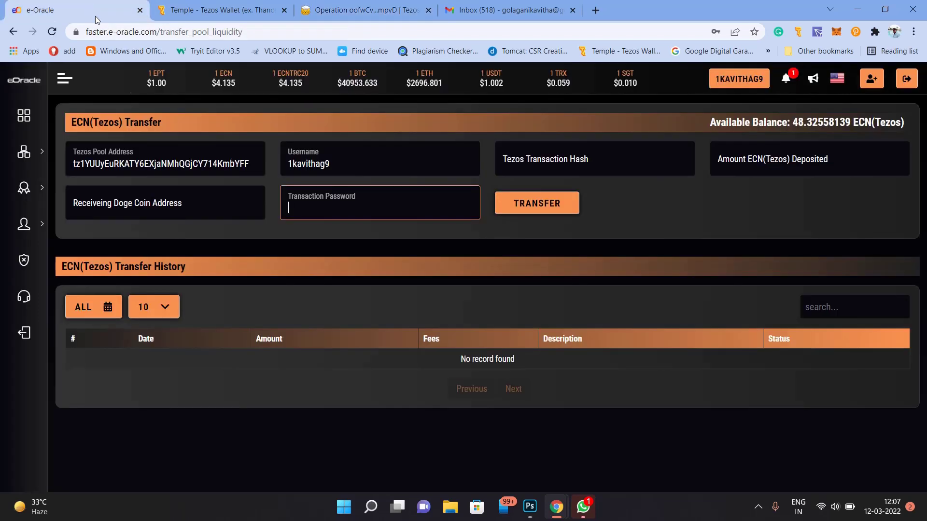
double_click(152, 164)
key(ctrl+c)
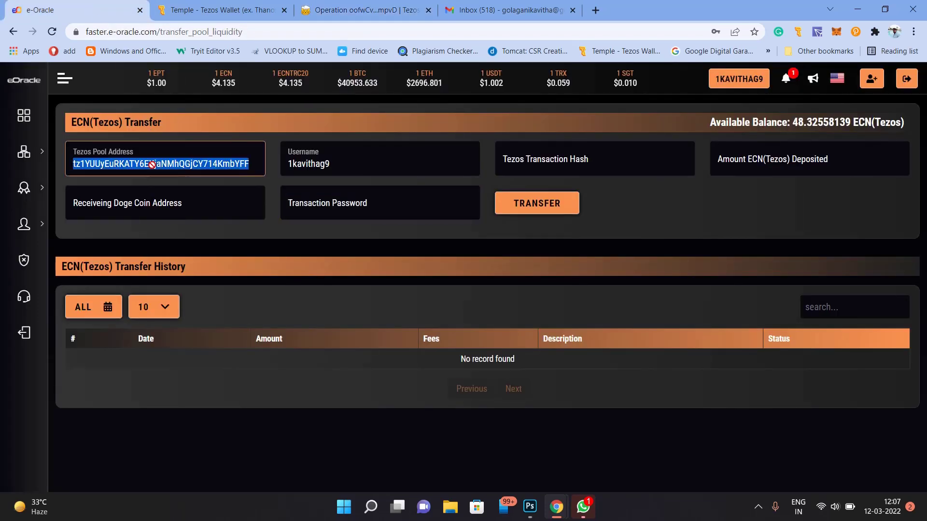
click(391, 12)
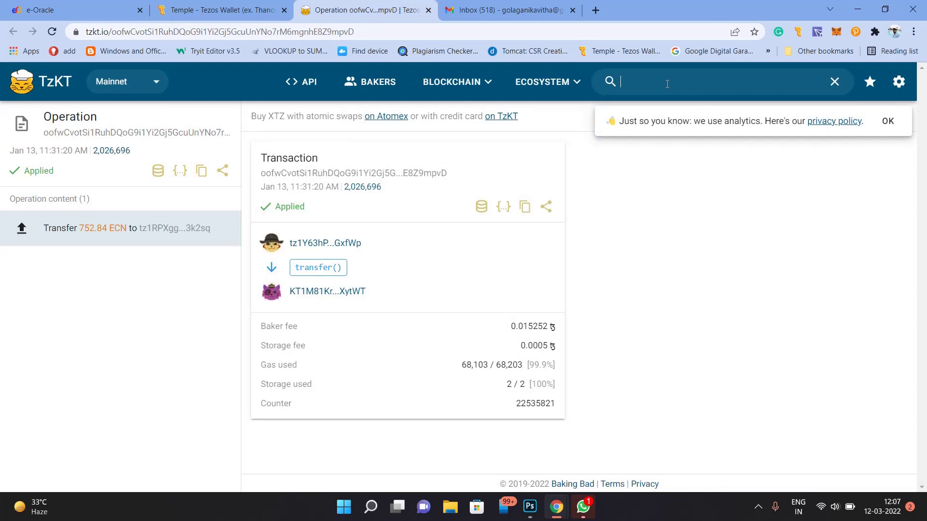
key(ctrl+v)
key(Return)
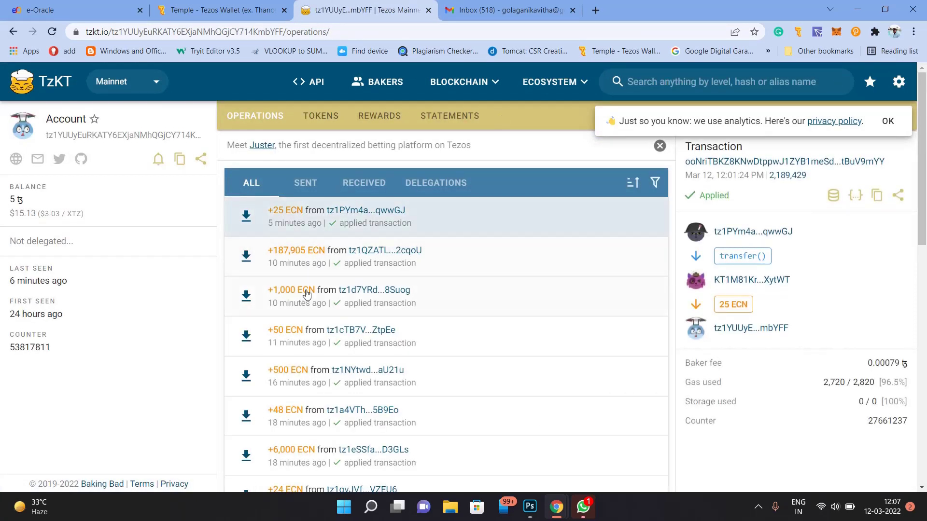
Find the 205.28424801 ECN transfer of Mar 11, 06:11:14 PM in the pool account's operations and open its transaction page separately
scroll(302, 276, down, 3)
scroll(304, 278, up, 2)
scroll(305, 278, down, 1)
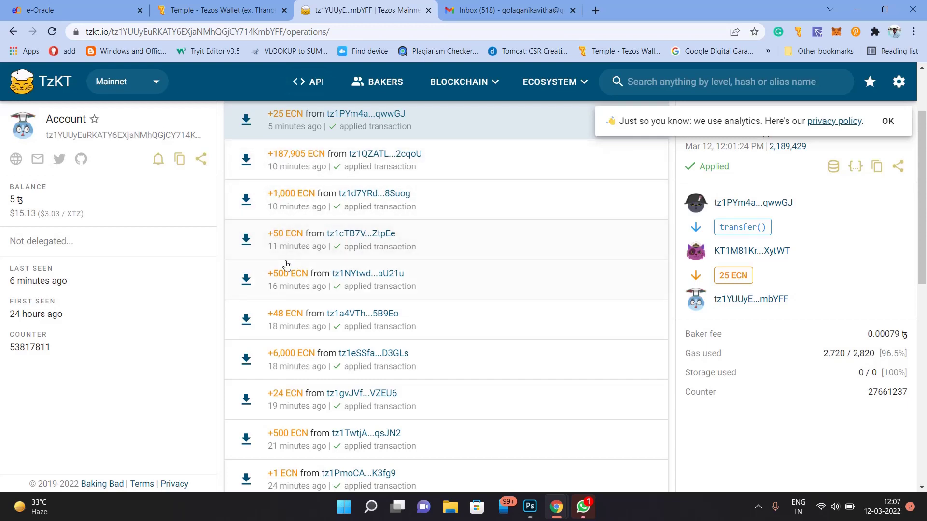
scroll(286, 265, down, 2)
scroll(287, 266, down, 6)
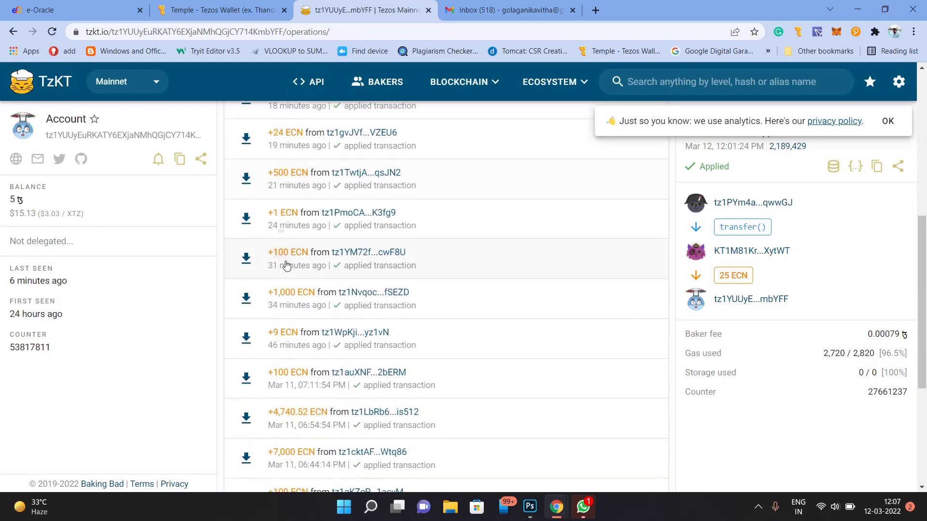
scroll(285, 265, down, 2)
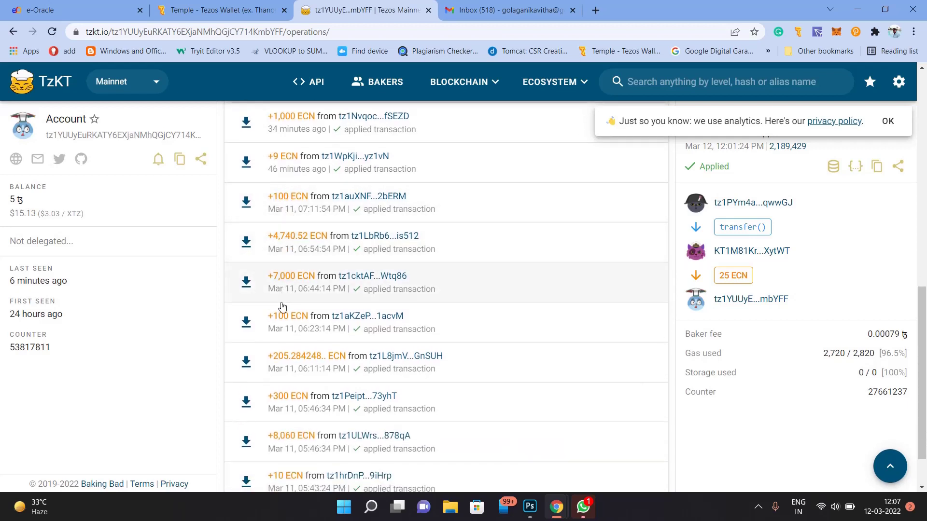
scroll(280, 330, down, 1)
scroll(281, 333, down, 1)
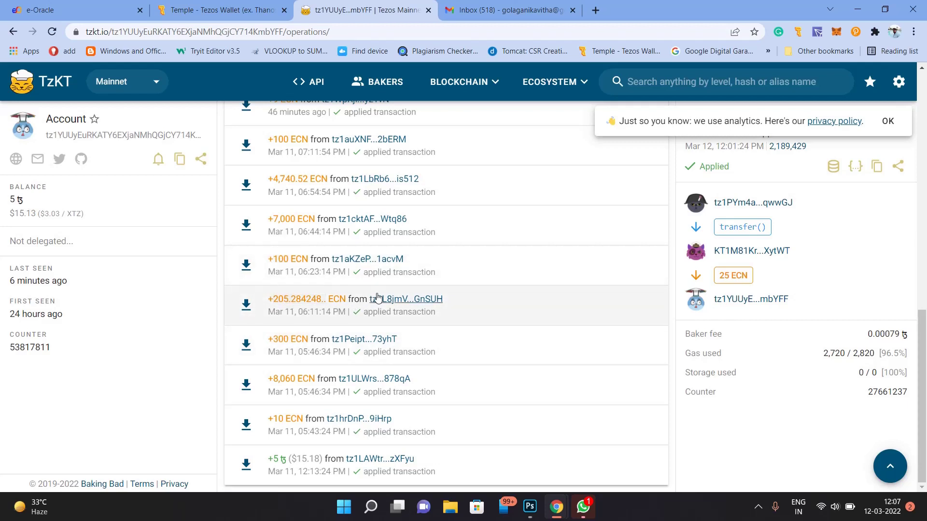
click(336, 305)
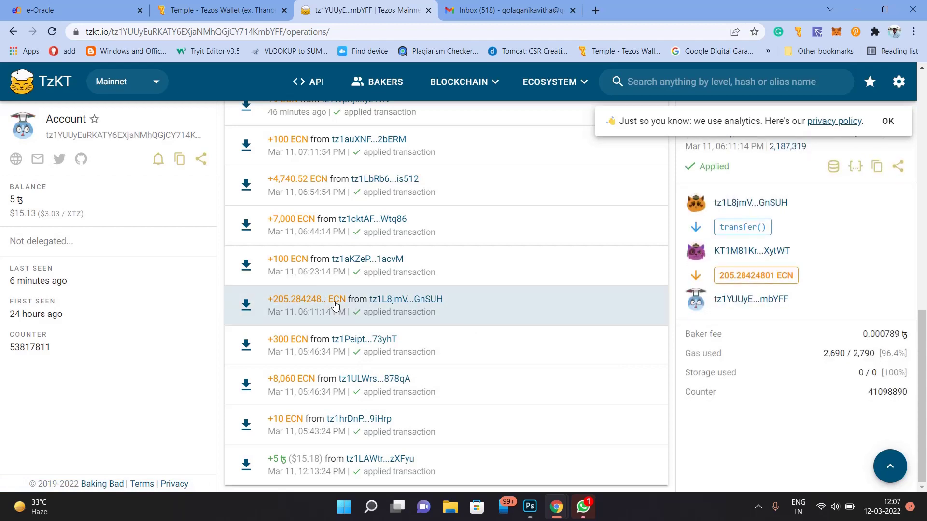
scroll(859, 236, up, 15)
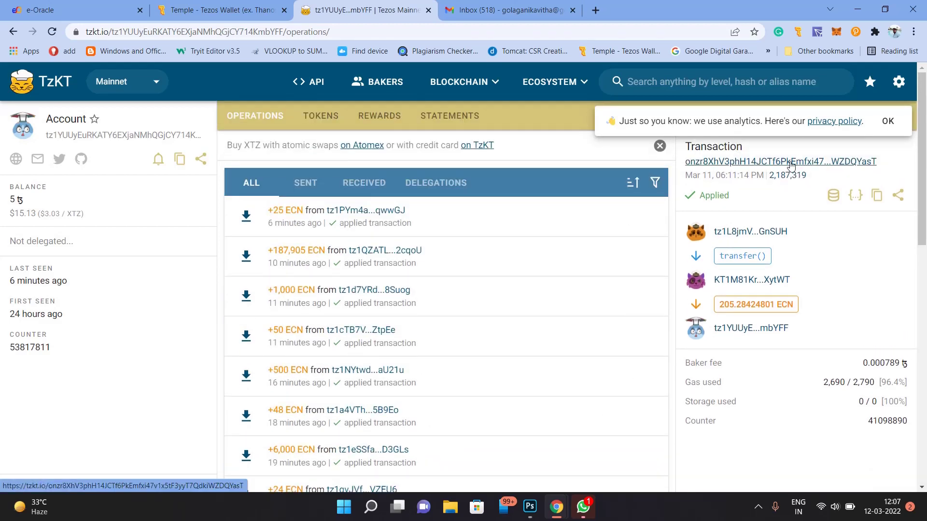
middle_click(790, 166)
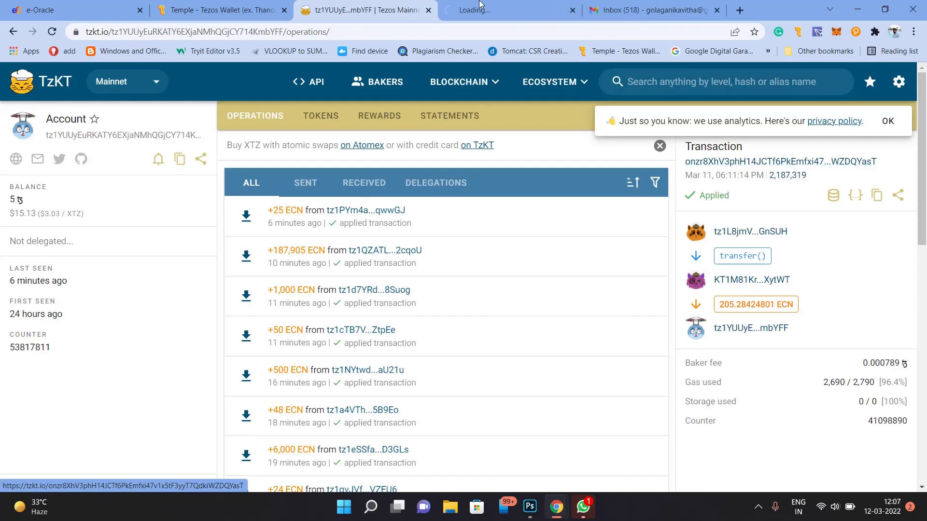
click(497, 11)
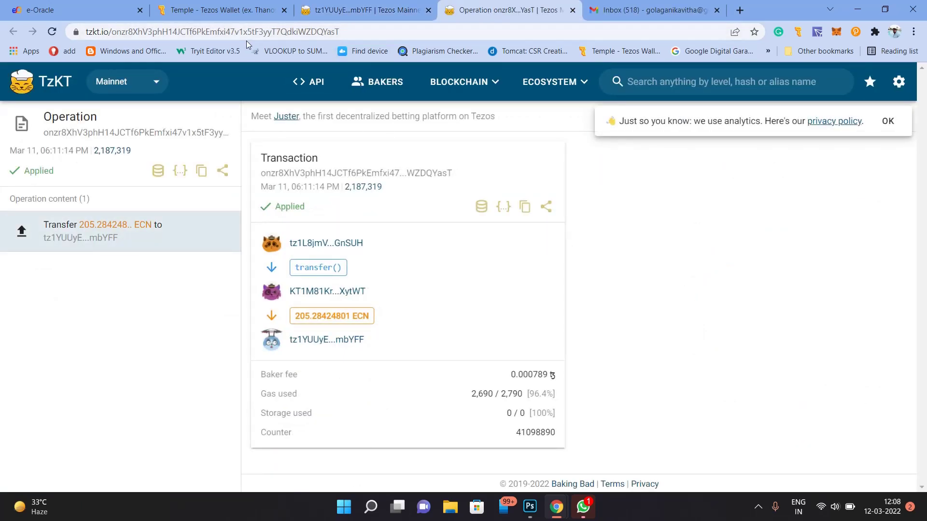
Copy the full transaction hash from the TzKT page address into the Tezos Transaction Hash field in e-Oracle
drag(113, 32, 340, 37)
key(ctrl+c)
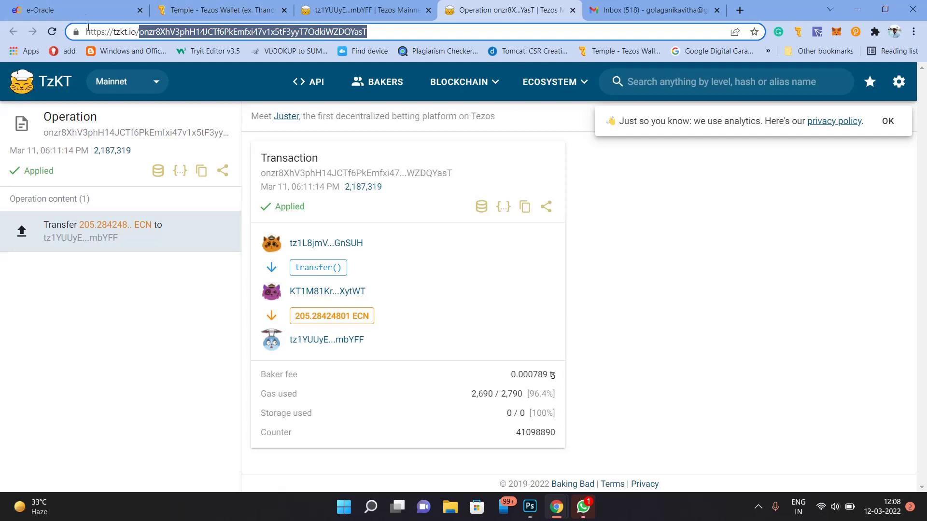
click(81, 15)
click(549, 161)
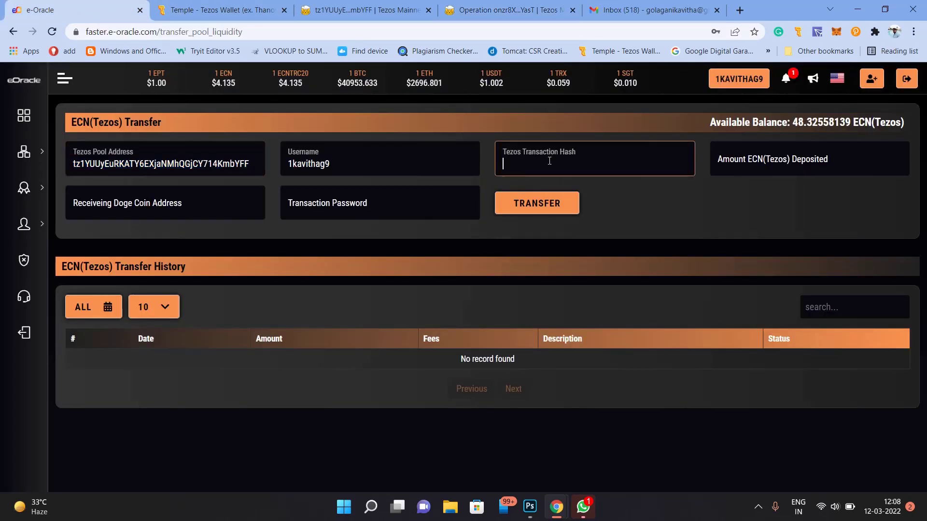
key(ctrl+v)
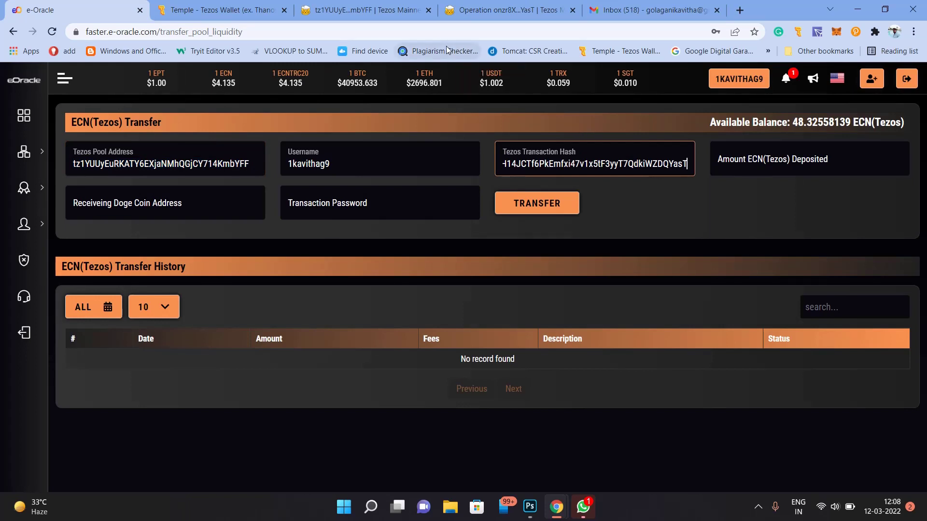
Close the TzKT page of the 205.28424801 ECN transaction and return to the pool account's operations list
click(507, 12)
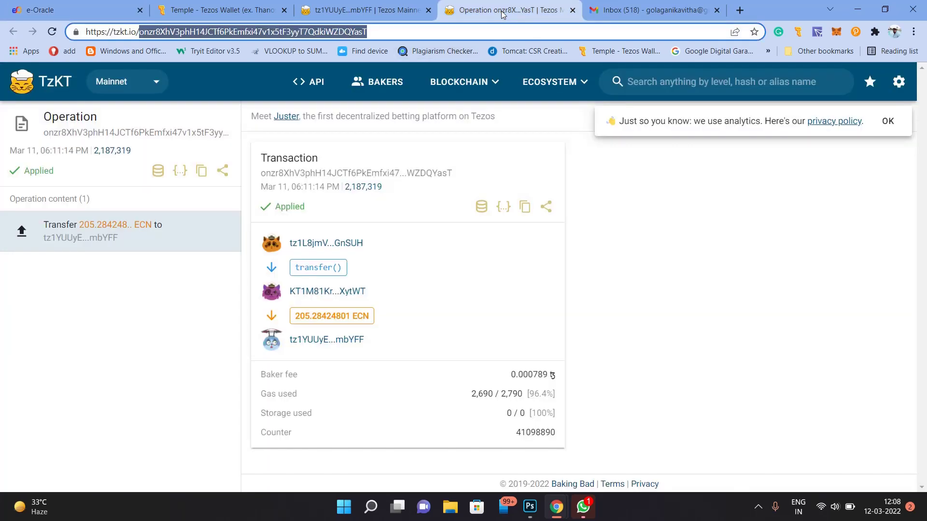
click(572, 11)
click(385, 14)
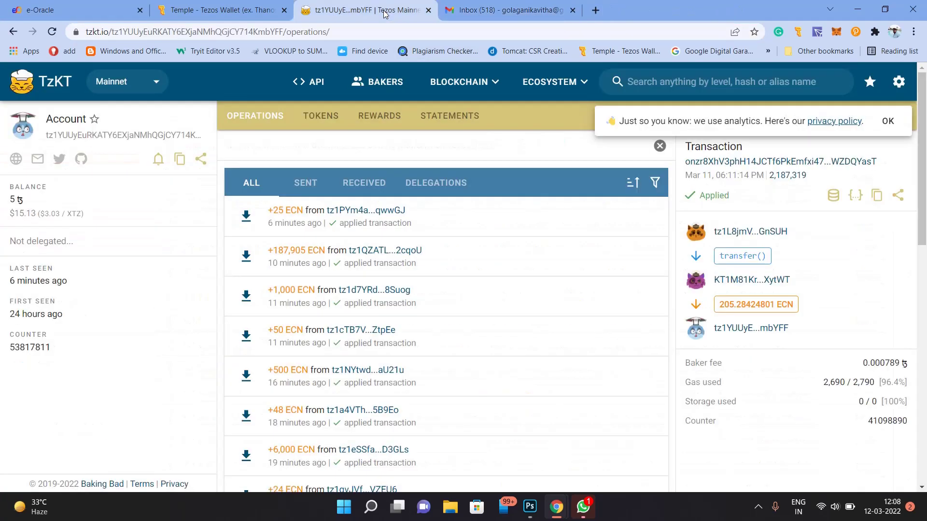
Close the TzKT account page and clear the Tezos Transaction Hash field in the e-Oracle transfer form
click(429, 11)
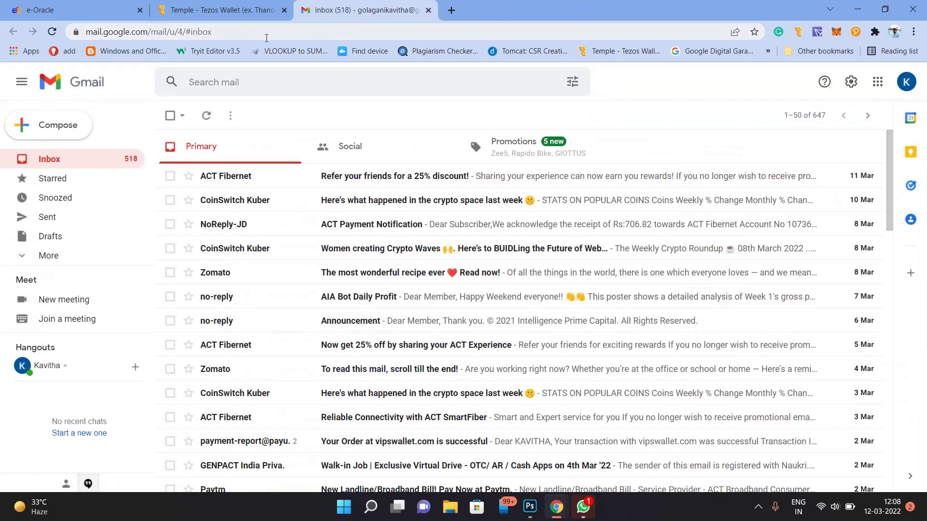
click(105, 11)
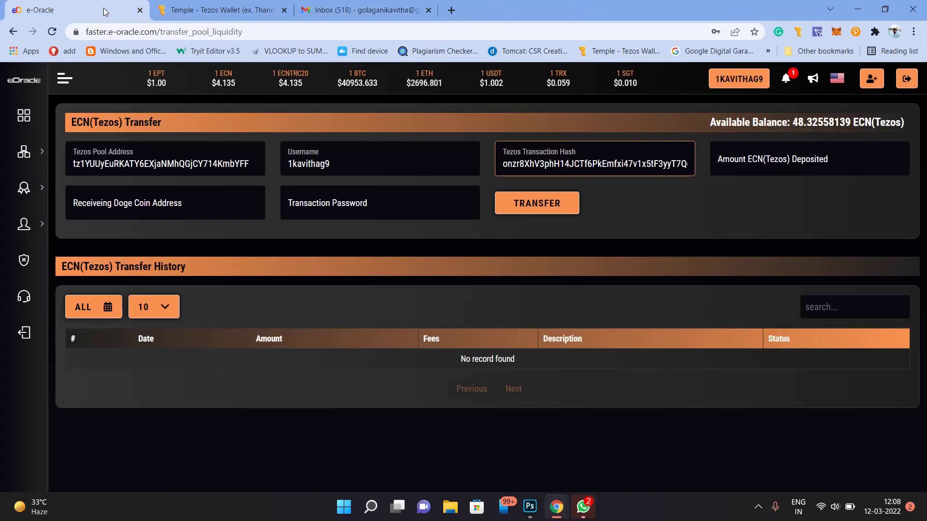
key(ctrl+a)
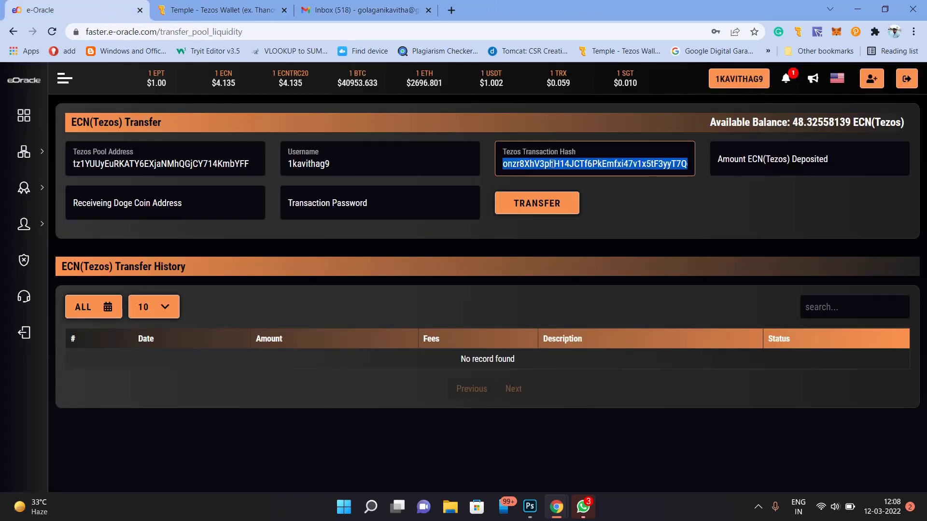
key(BackSpace)
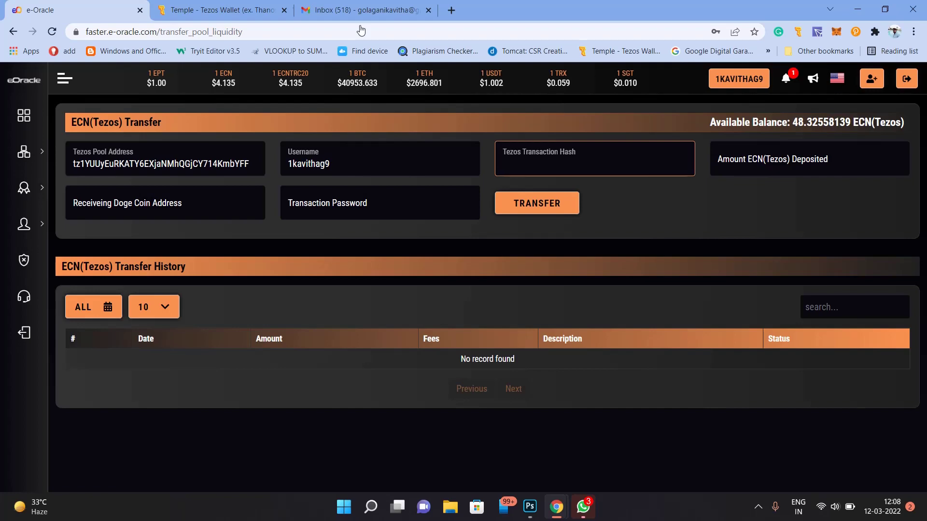
click(248, 10)
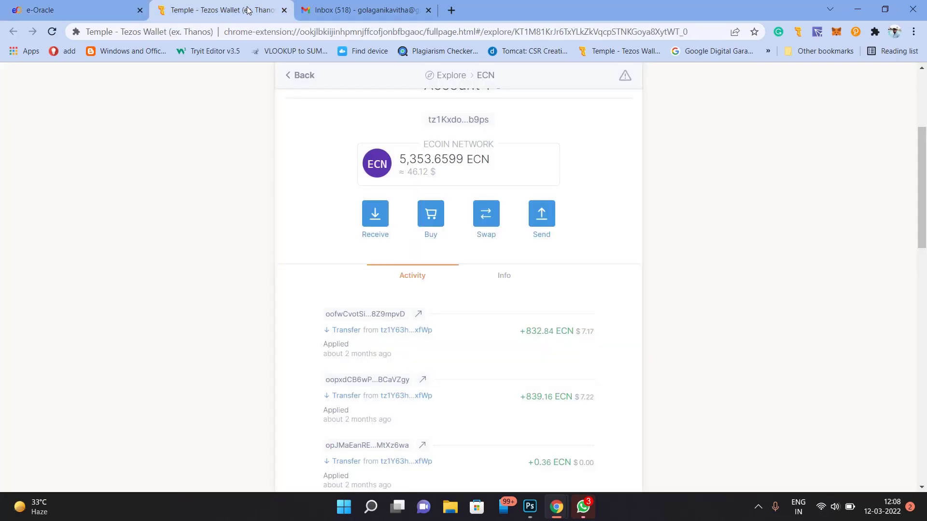
click(362, 10)
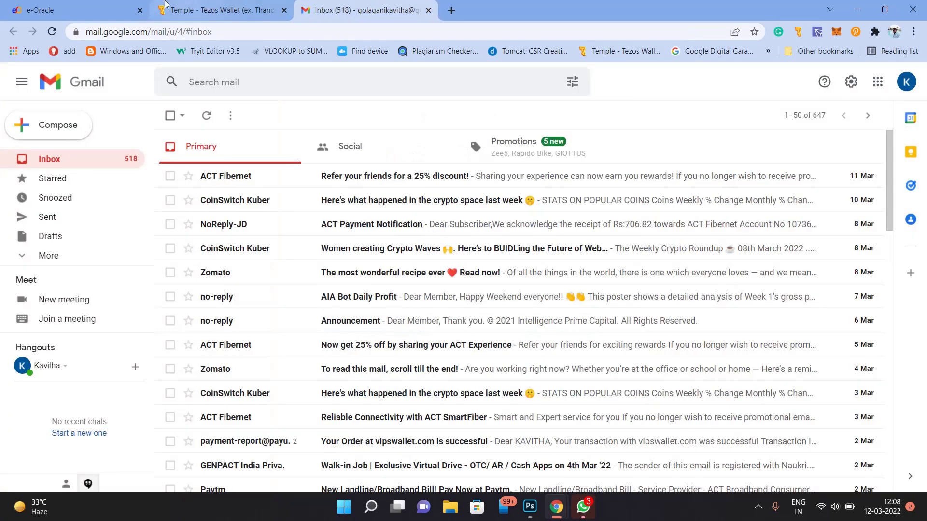
click(101, 5)
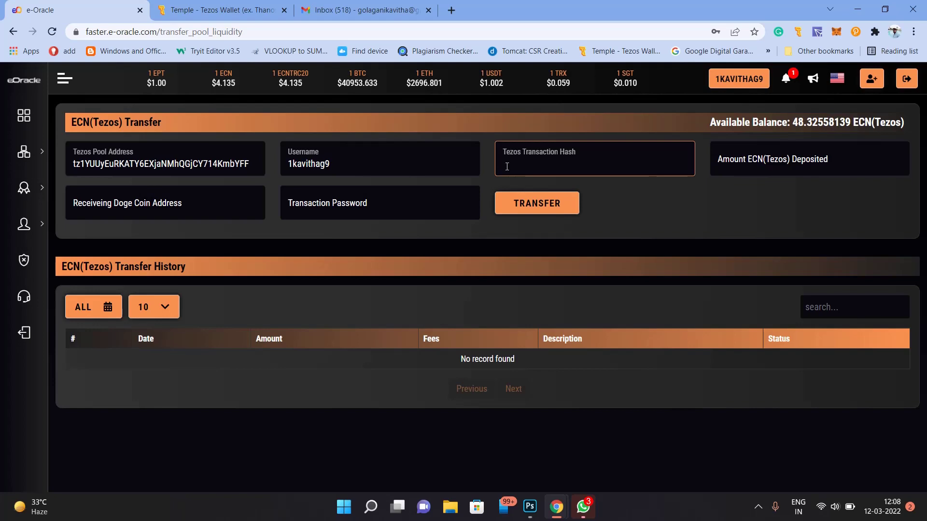
Go to the e-Oracle dashboard, dismiss the liquidity pool notice and view the full Withdrawal History
click(23, 114)
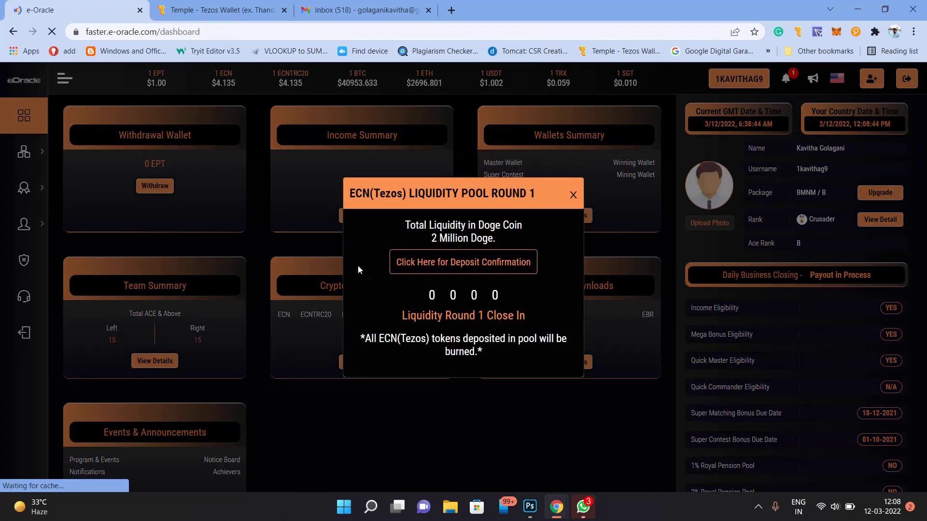
click(574, 194)
click(166, 189)
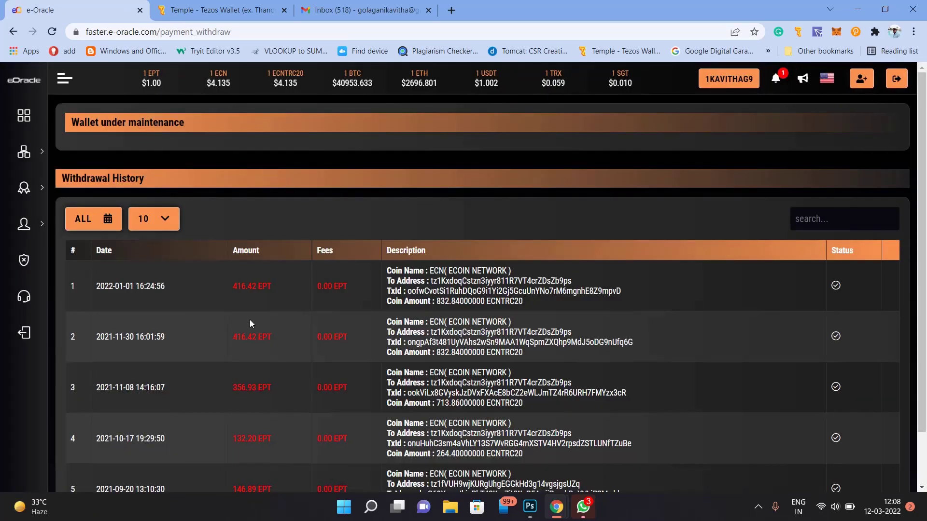
scroll(250, 320, down, 1)
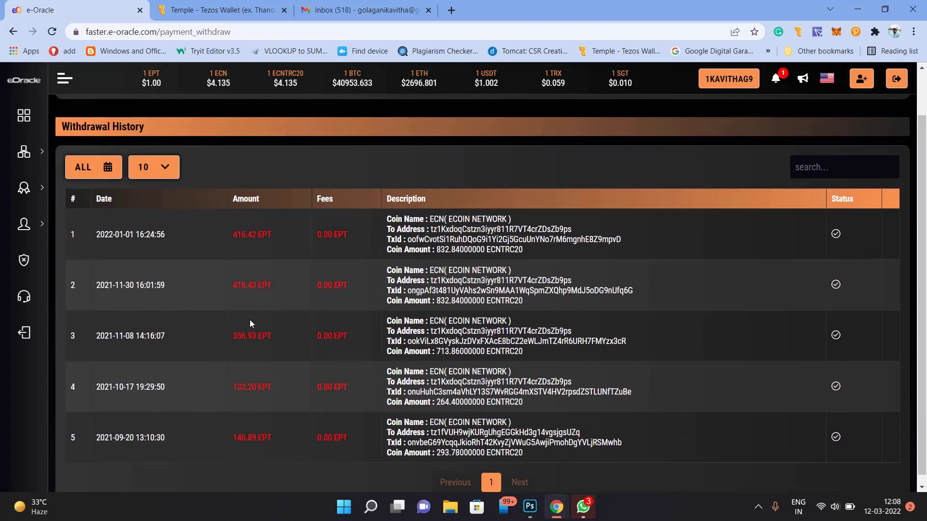
Add the five EPT withdrawal amounts in Calculator: 416.42, 416.42, 356.93, 132.2 and 146.89
key(XF86Calculator)
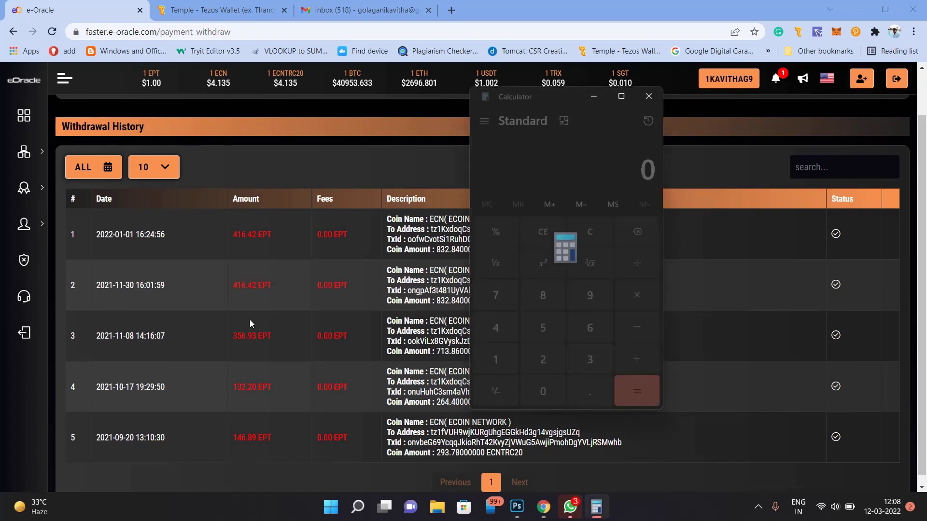
text(4)
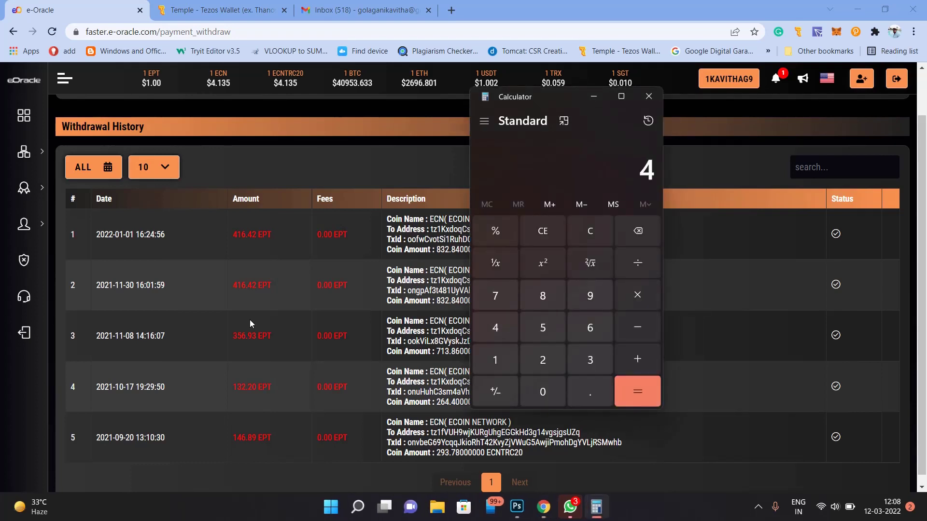
text(16.42)
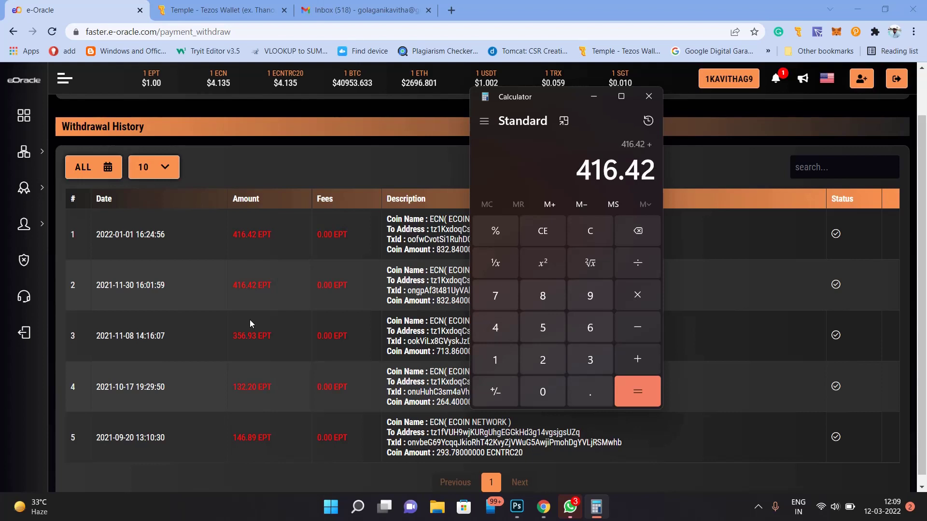
text(+416)
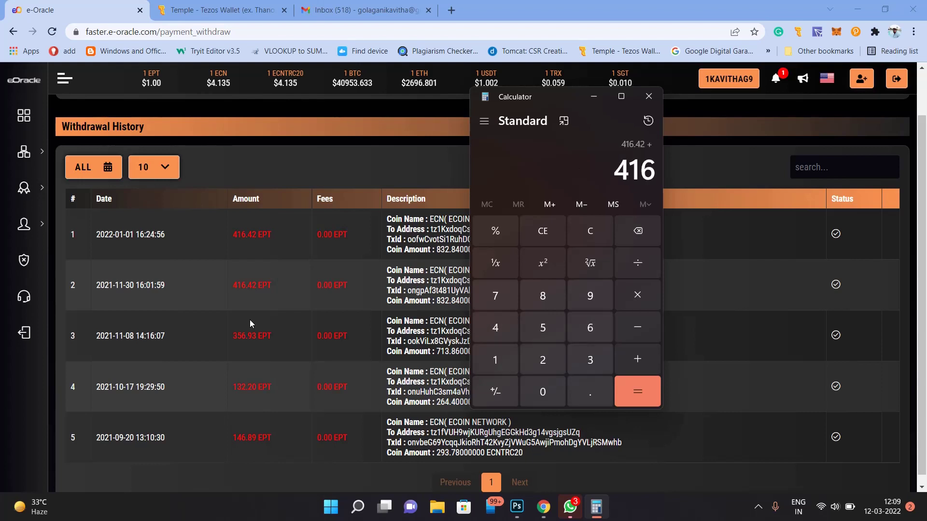
text(.4)
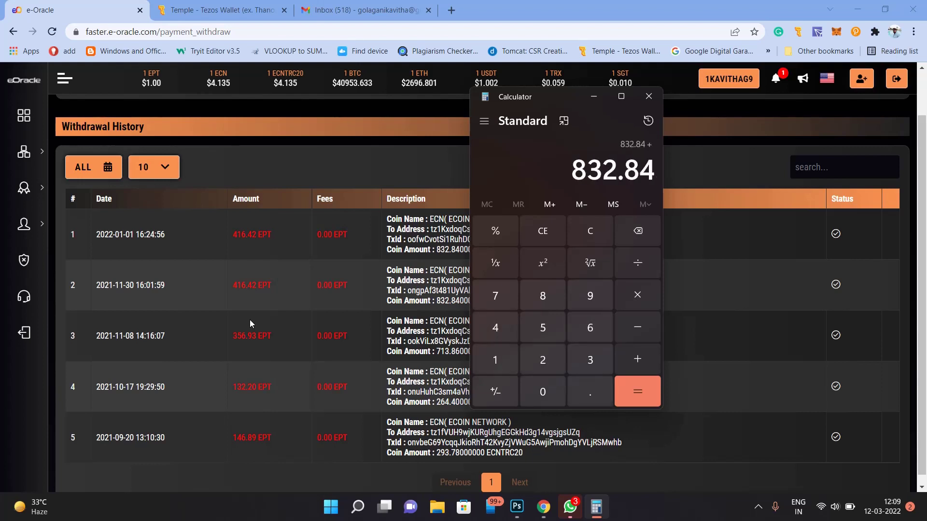
text(2+356.)
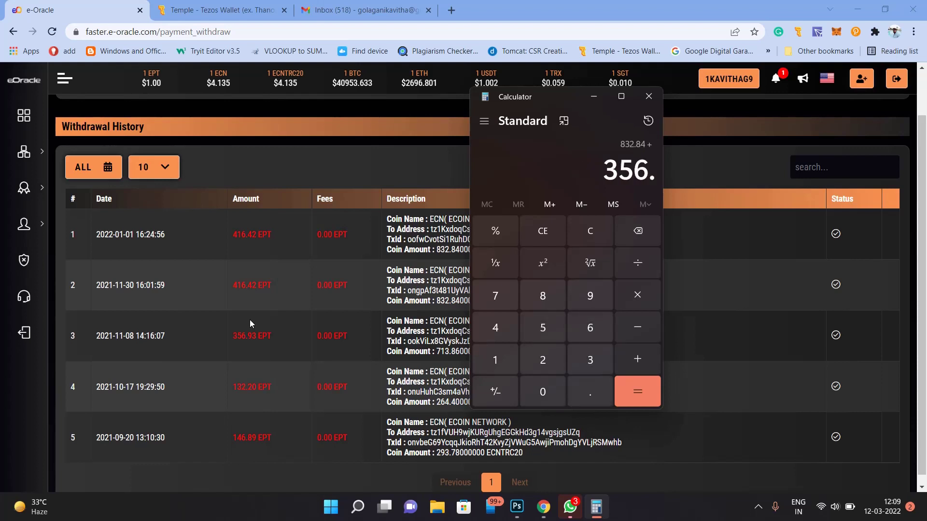
text(93+)
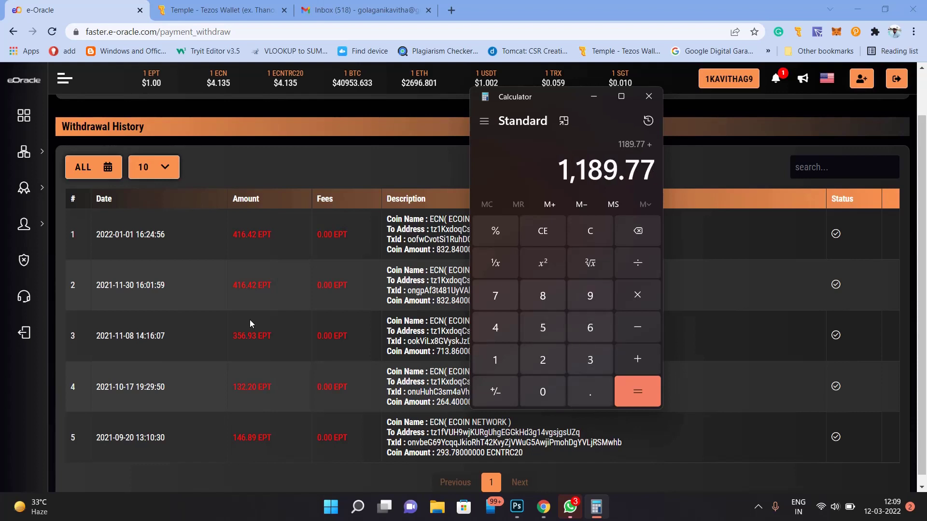
text(132.2)
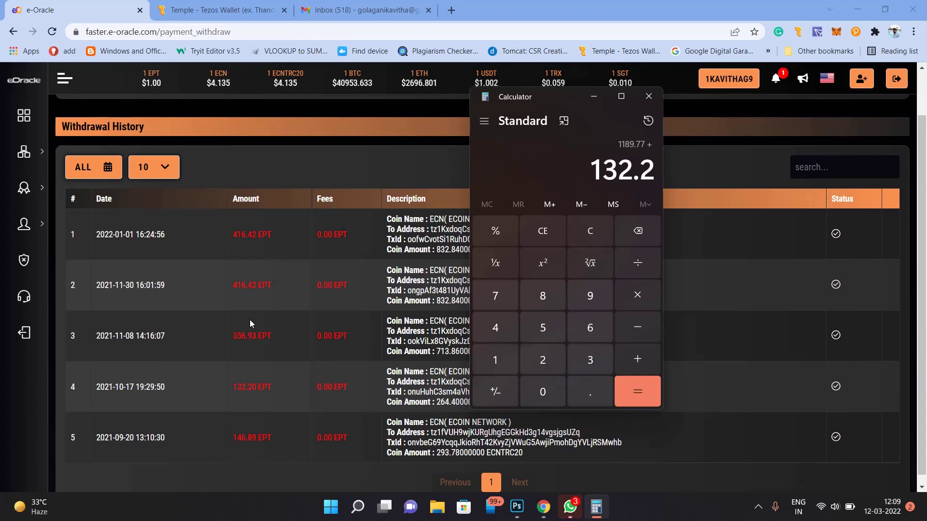
text(+146)
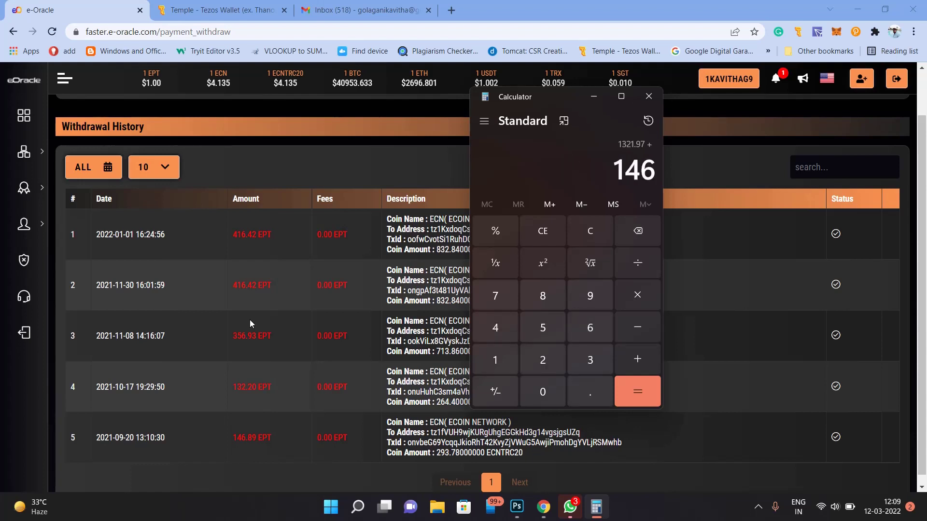
text(.89)
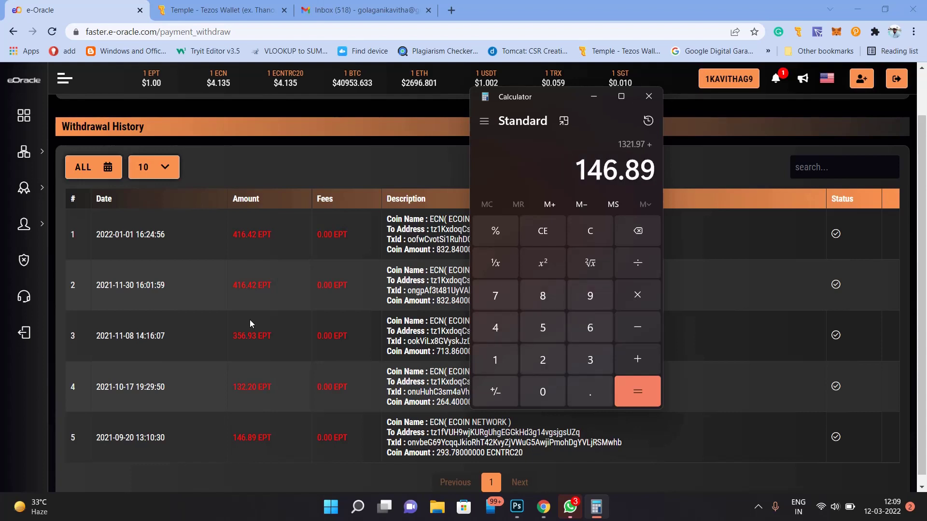
key(Return)
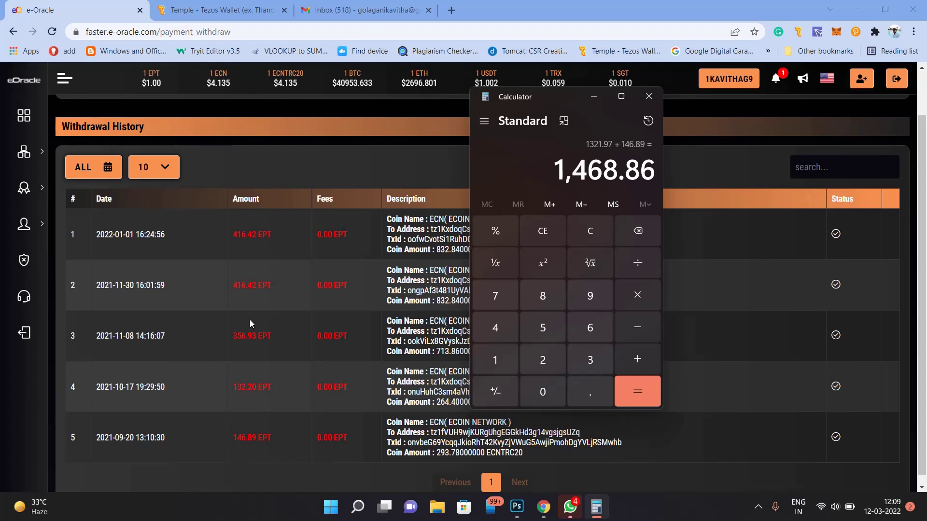
key(Return)
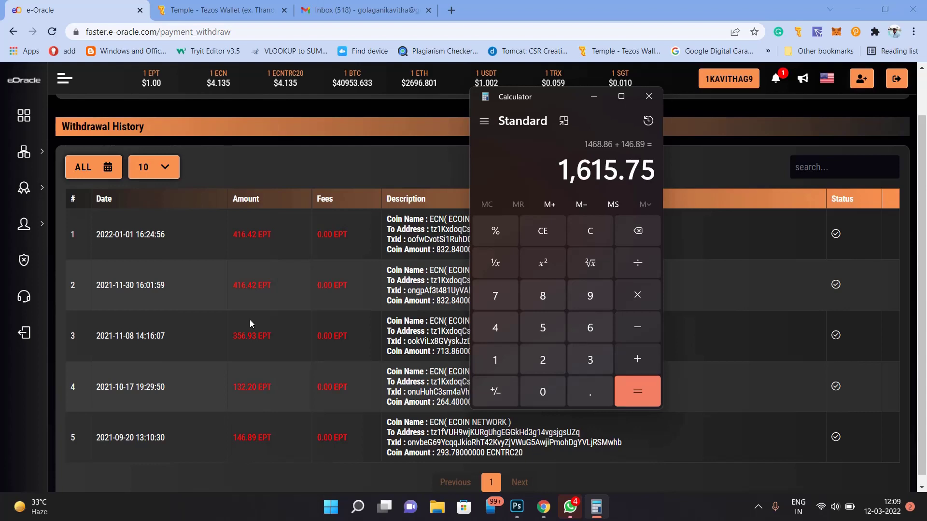
Divide 1,468.86 by 0.5 on a cleared Calculator, copy the result and close Calculator
key(Escape)
text(1,468)
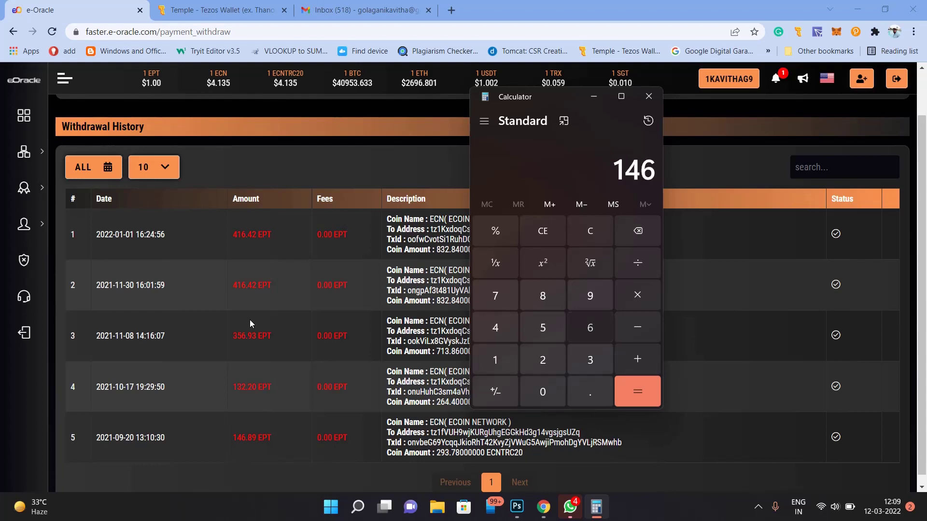
text(.86)
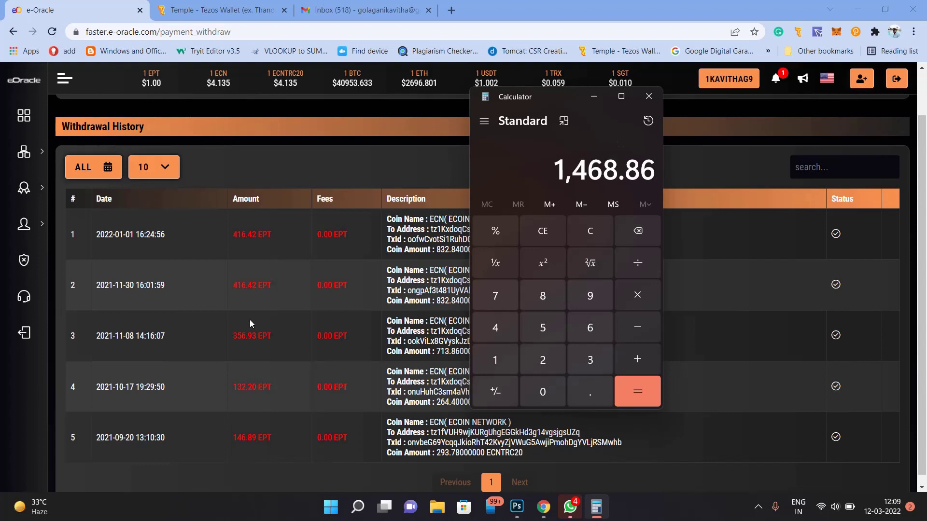
key(slash)
text(0.5)
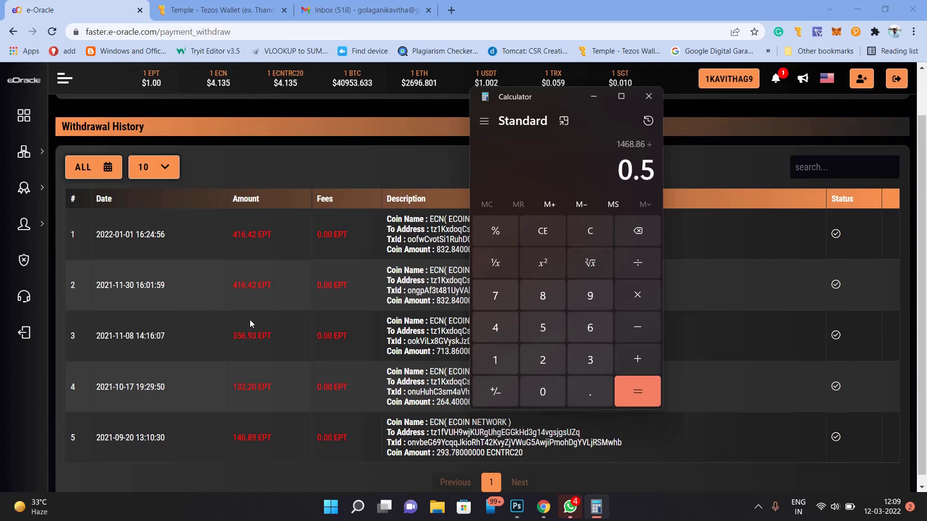
key(Return)
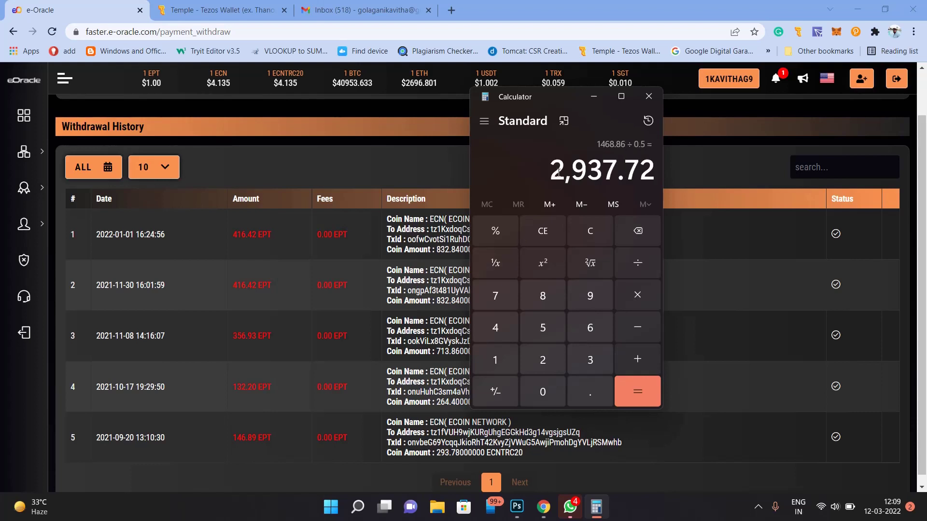
drag(571, 167, 651, 163)
key(ctrl+c)
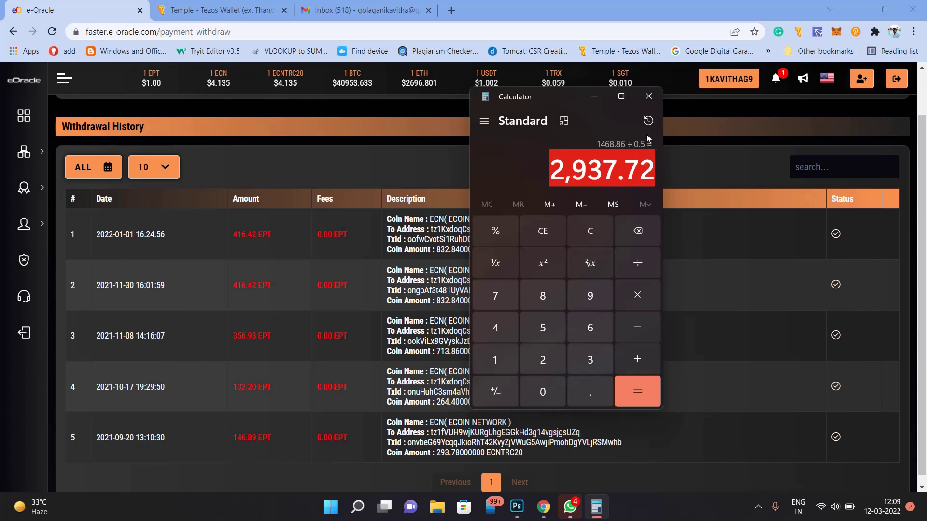
click(647, 99)
Reopen the liquidity pool deposit confirmation form in e-Oracle and enter 2,937.72 as Amount ECN(Tezos) Deposited
click(34, 123)
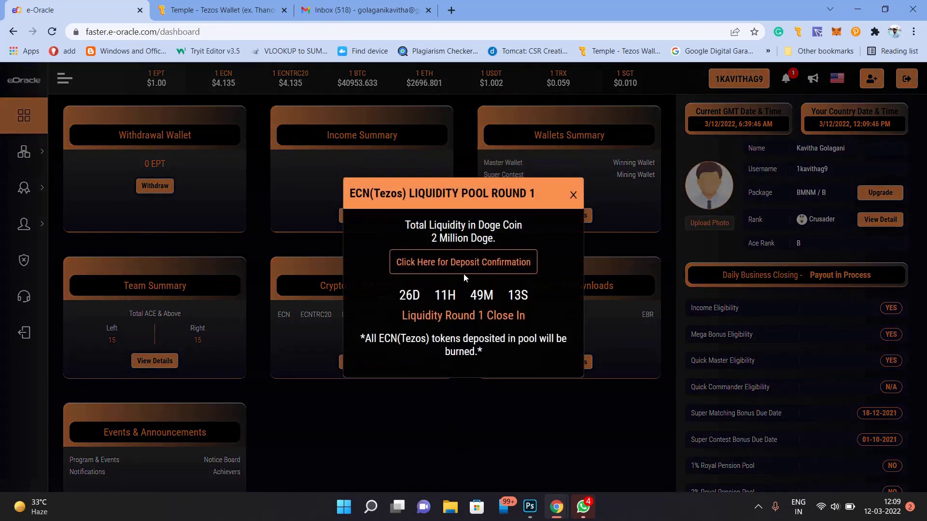
click(461, 266)
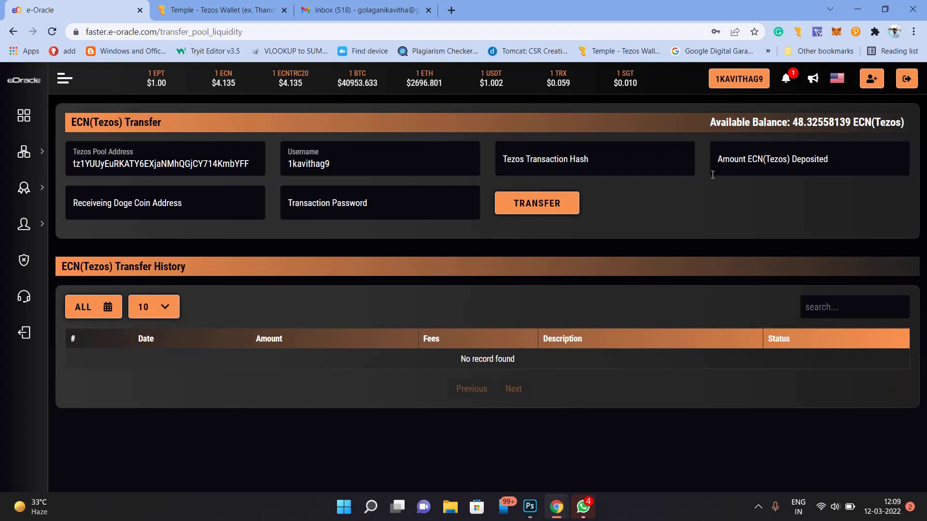
click(725, 167)
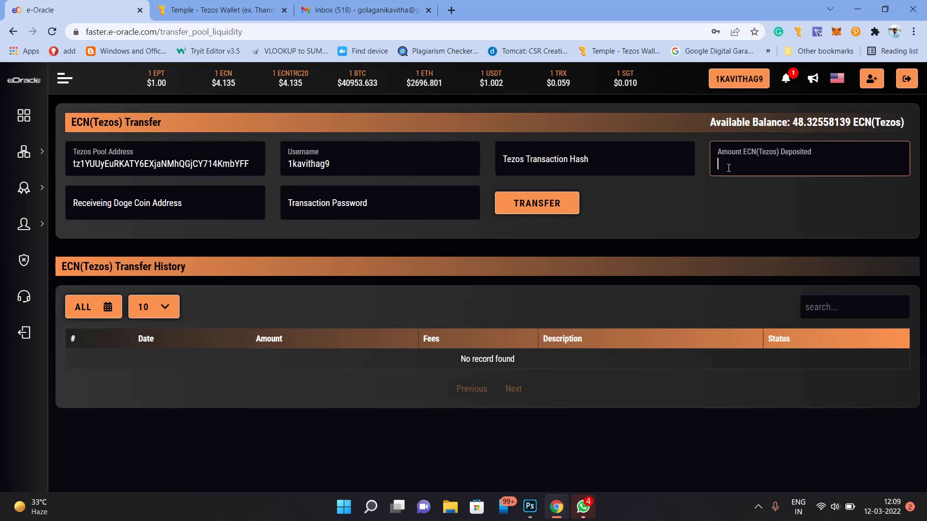
key(ctrl+v)
For the Receiving Doge Coin Address, open Binance separately and go to its Wallet Overview page
click(210, 206)
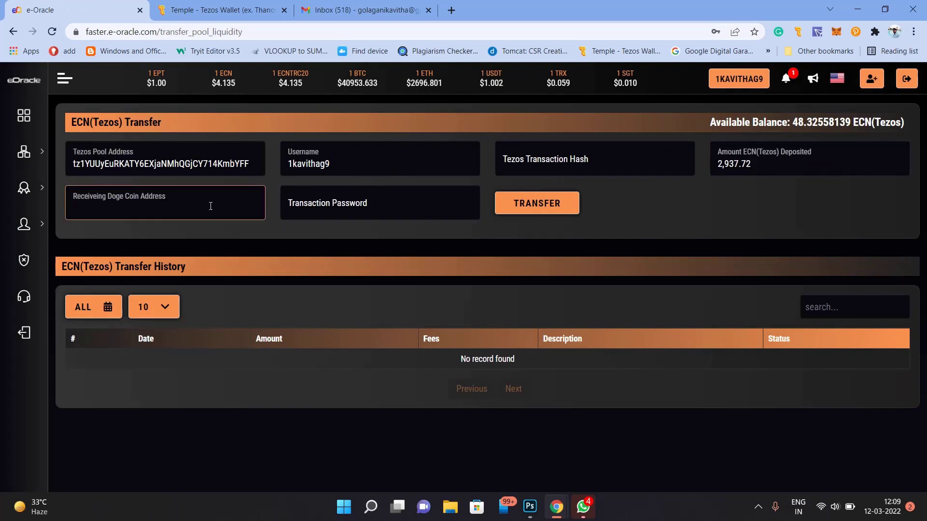
click(453, 12)
click(437, 32)
text(Binance)
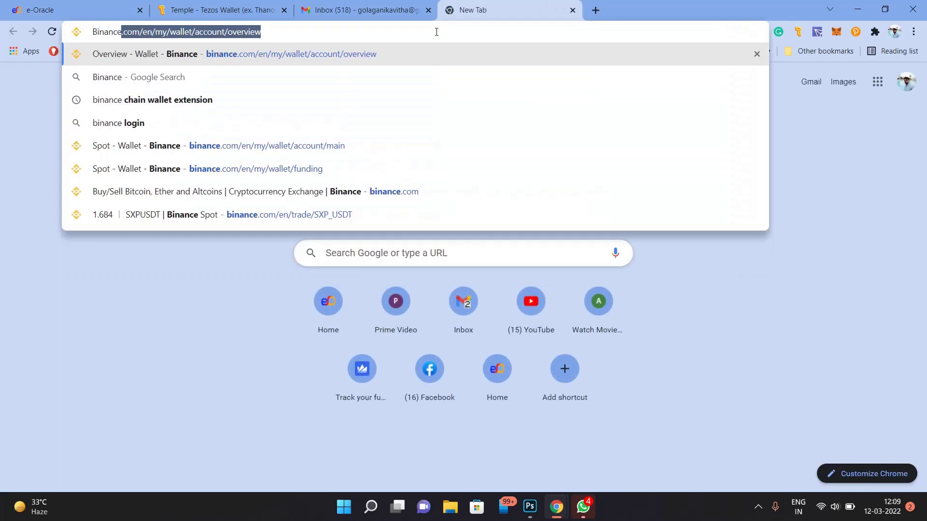
key(Return)
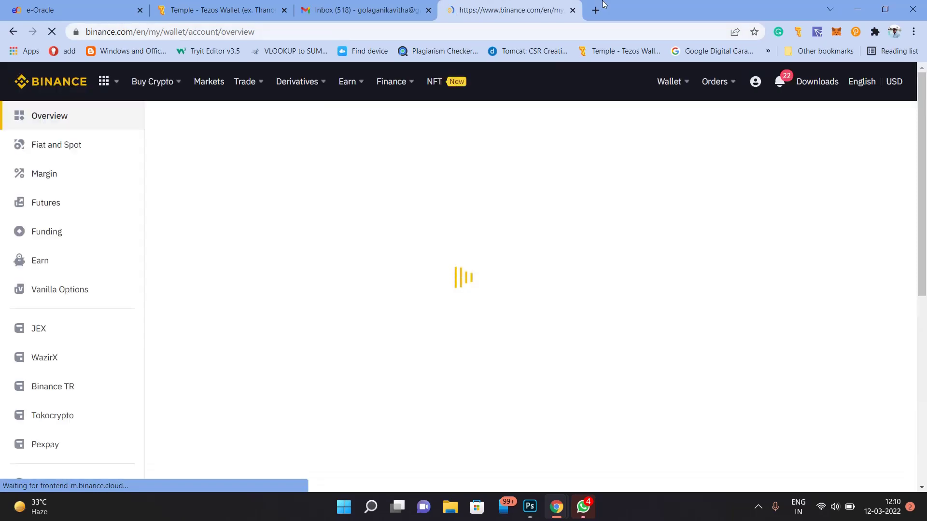
mouse_move(673, 83)
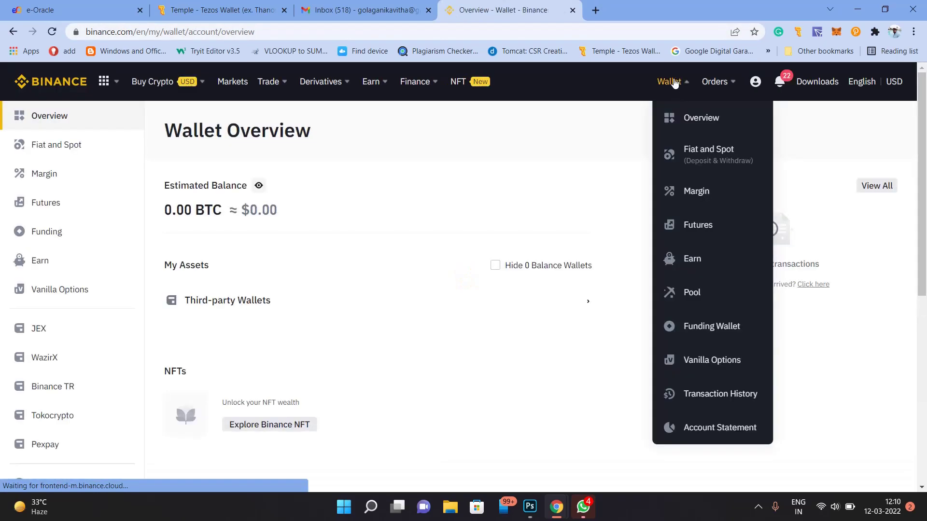
click(683, 121)
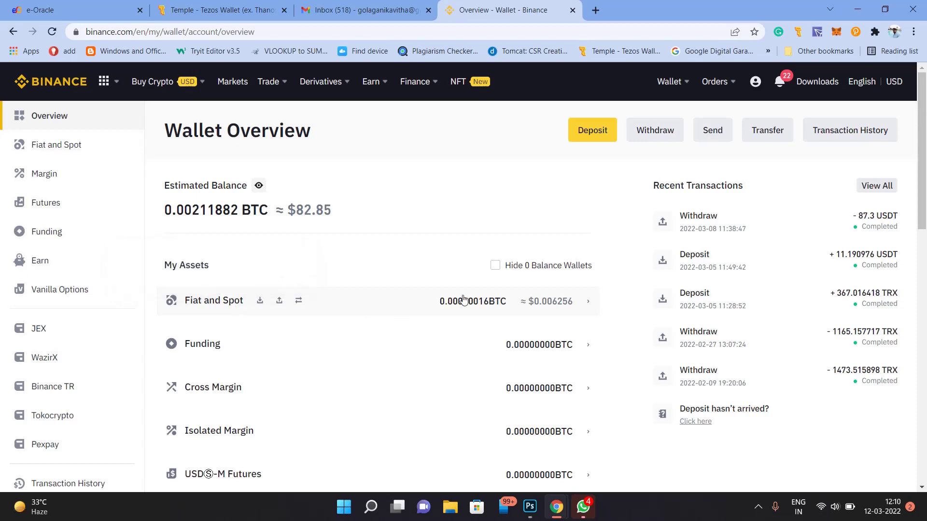
Start a crypto deposit in Binance for DOGE (Dogecoin) and choose the DOGE dogecoin network
click(591, 130)
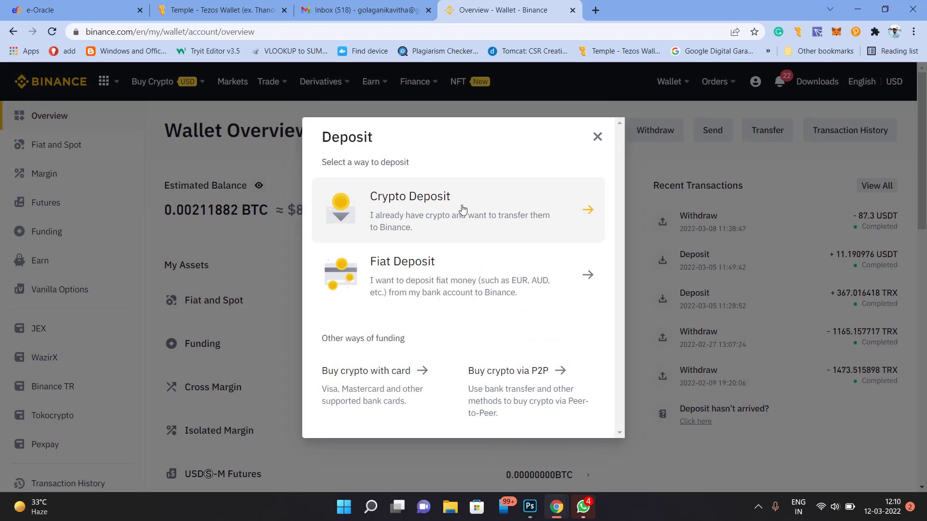
click(462, 208)
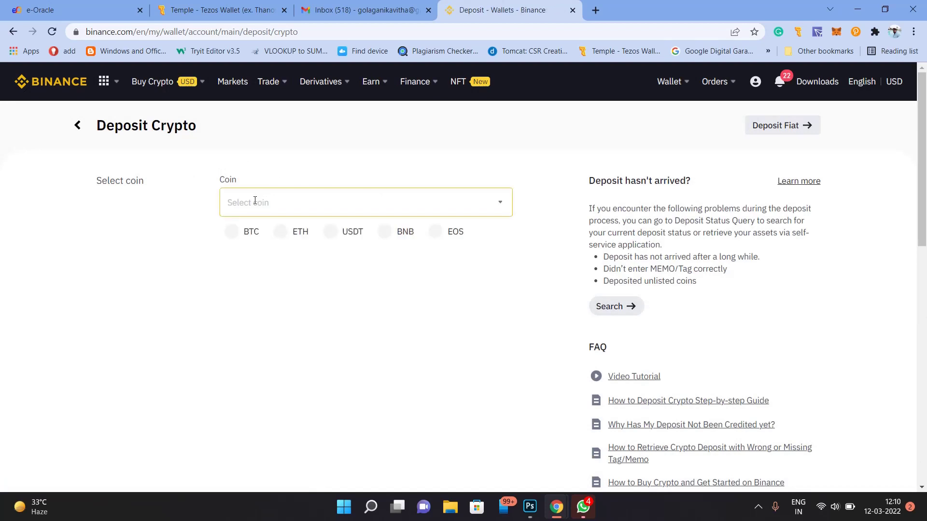
click(256, 203)
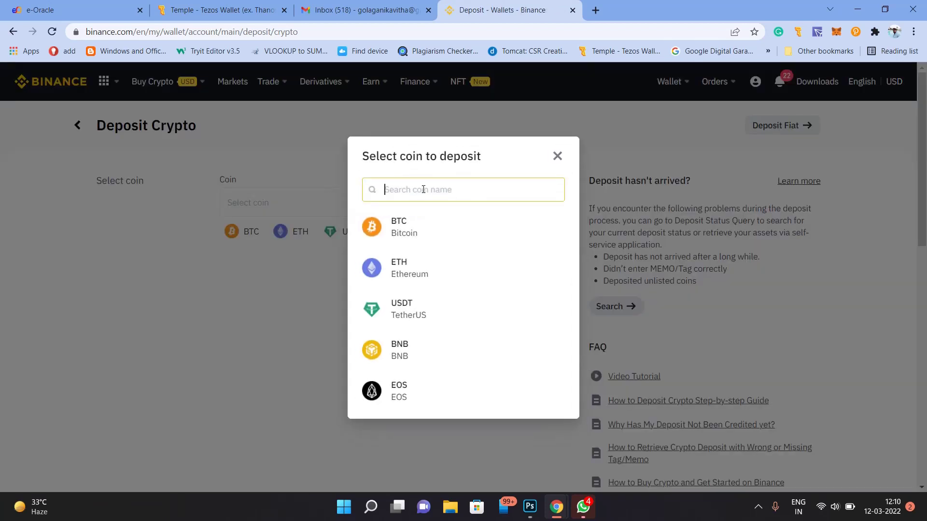
text(doge)
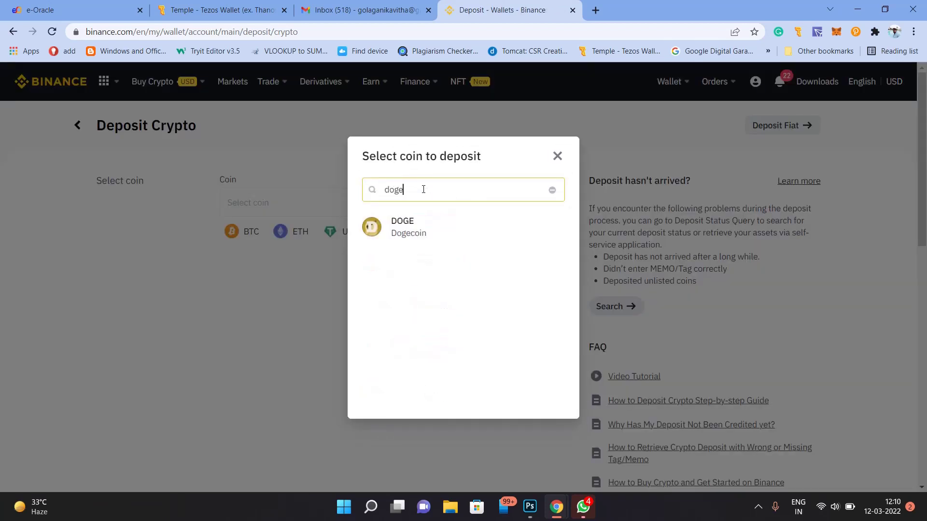
click(412, 227)
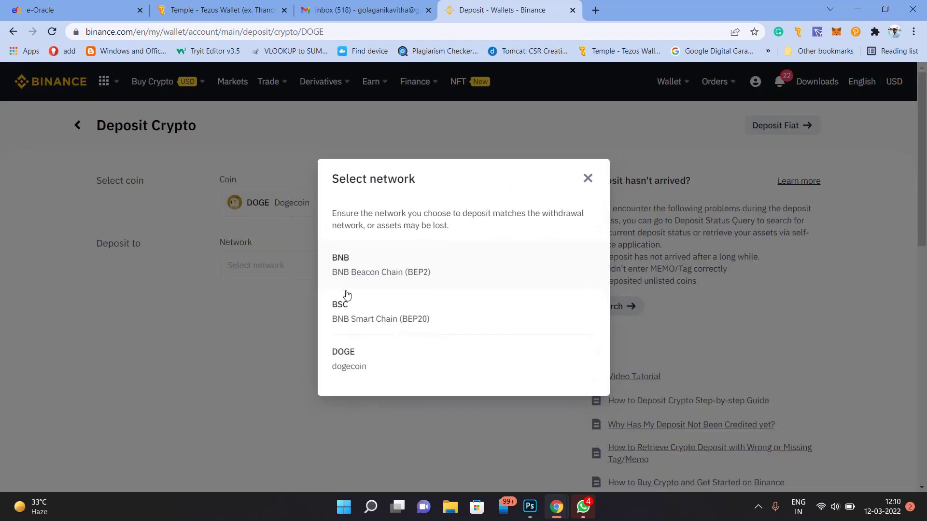
click(341, 364)
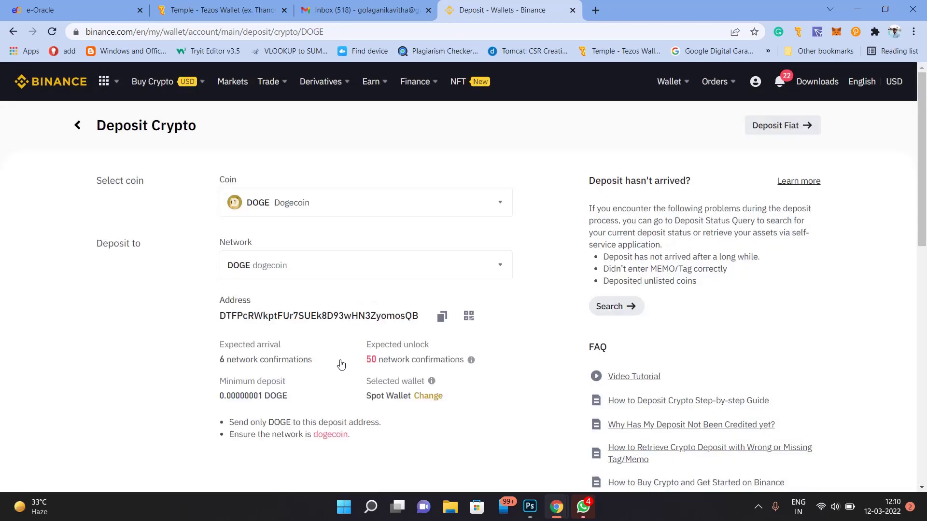
Copy the Dogecoin deposit address from Binance and paste it as the Receiving Doge Coin Address in e-Oracle
click(441, 320)
click(107, 10)
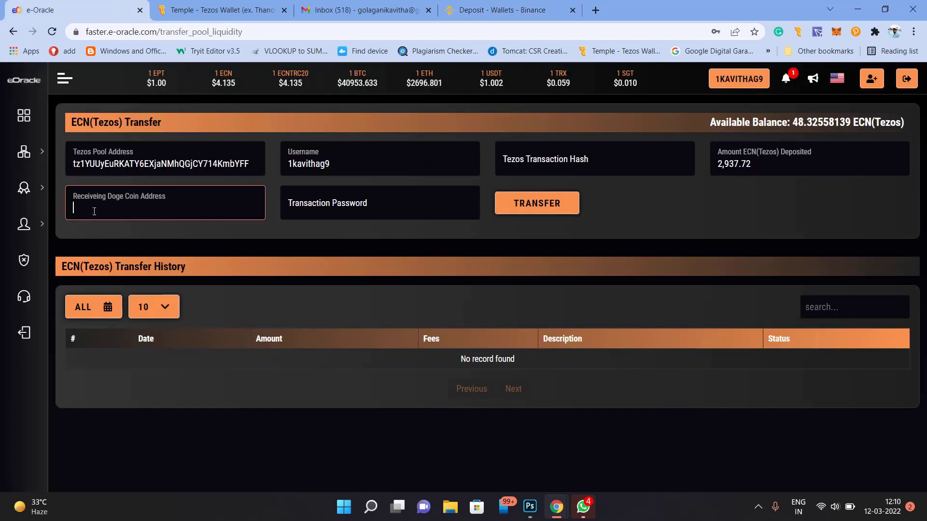
key(ctrl+v)
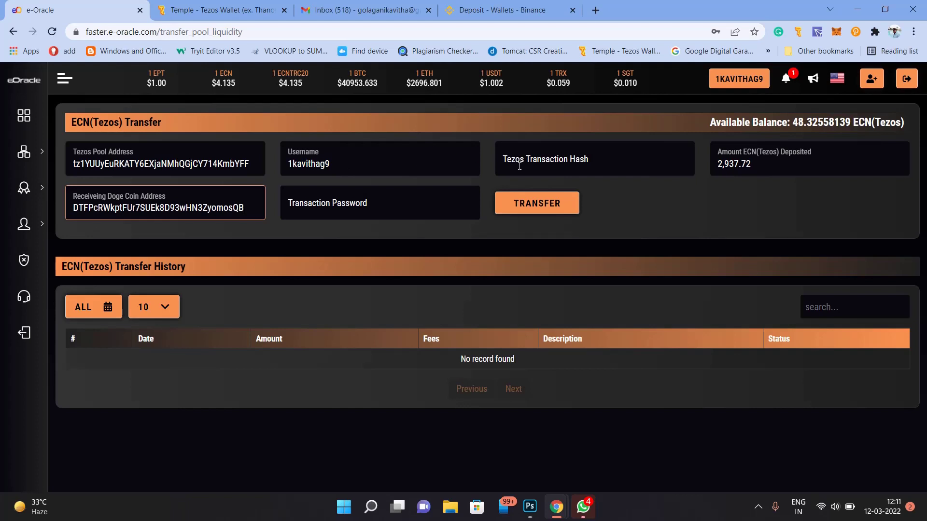
Change Amount ECN(Tezos) Deposited in the e-Oracle transfer form to 20
click(241, 14)
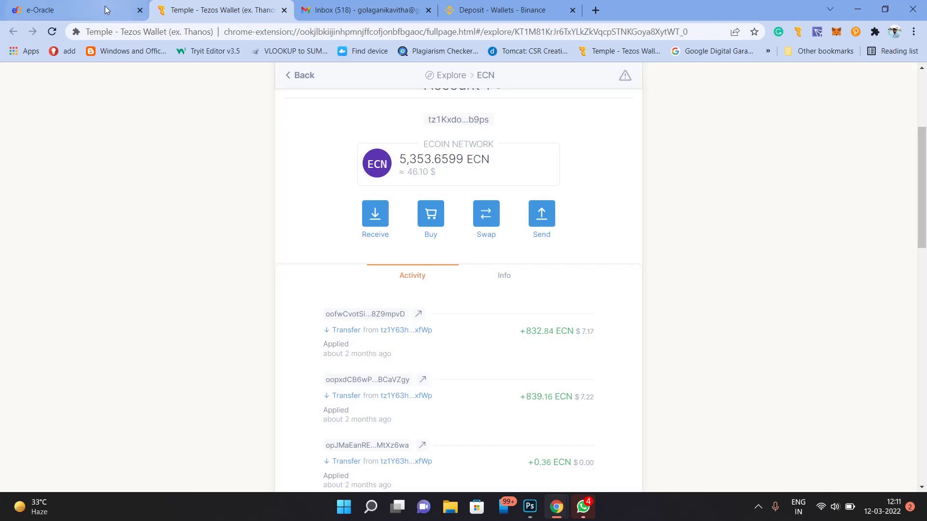
click(104, 12)
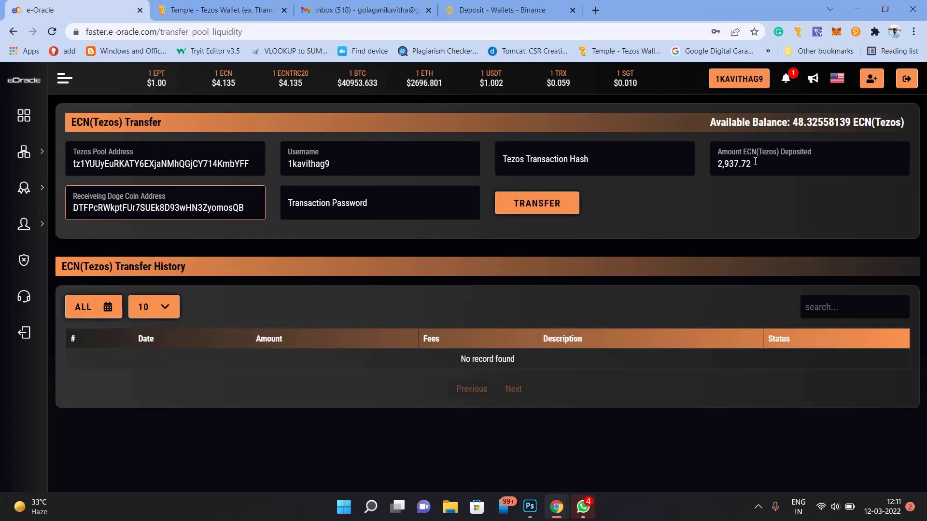
drag(752, 165, 700, 170)
text(20)
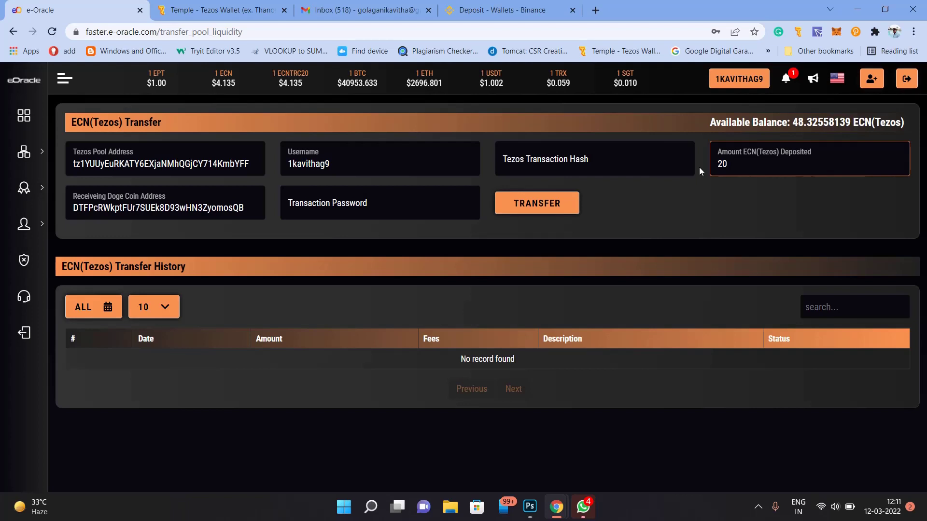
Start sending ECN in Temple wallet, using the Tezos Pool Address copied from e-Oracle as the recipient
click(550, 170)
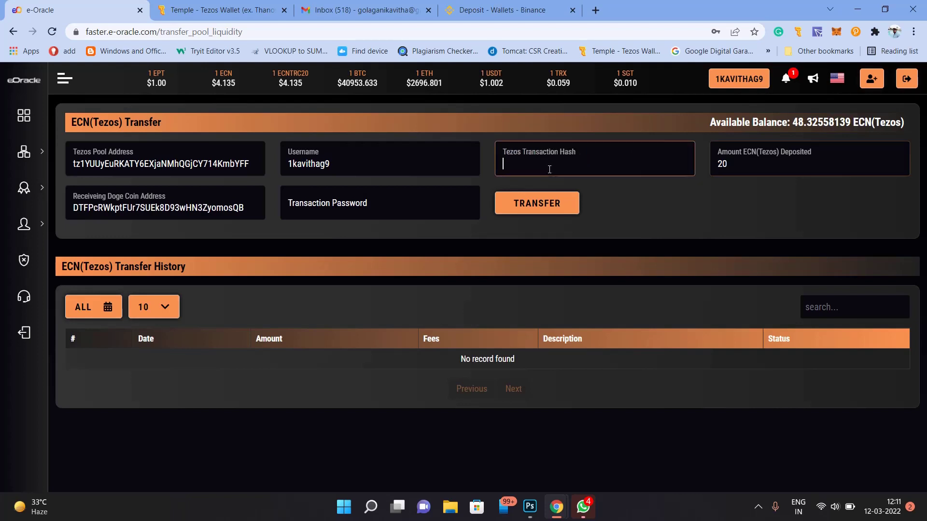
click(243, 5)
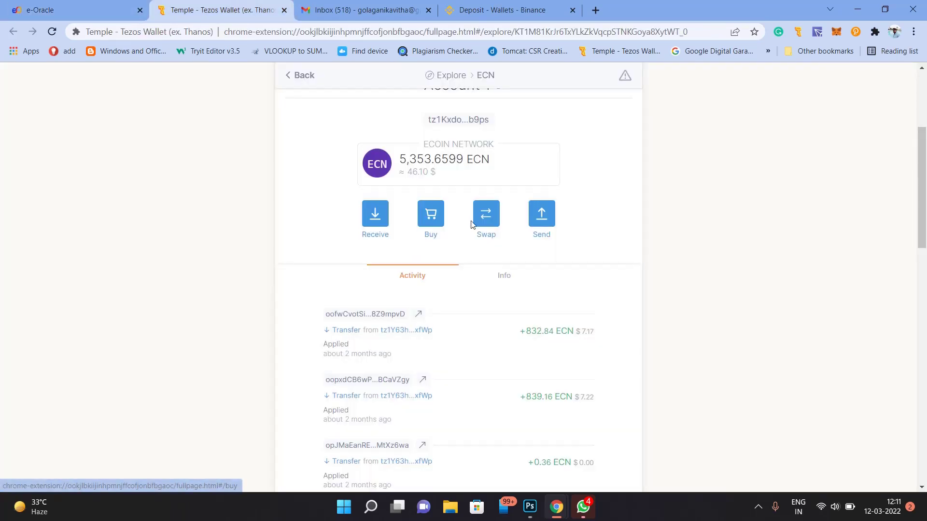
click(536, 215)
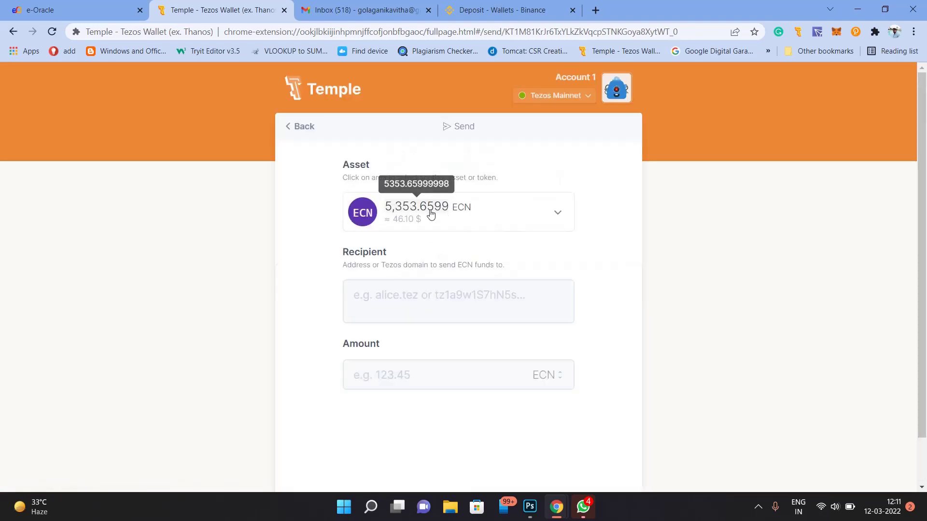
click(367, 295)
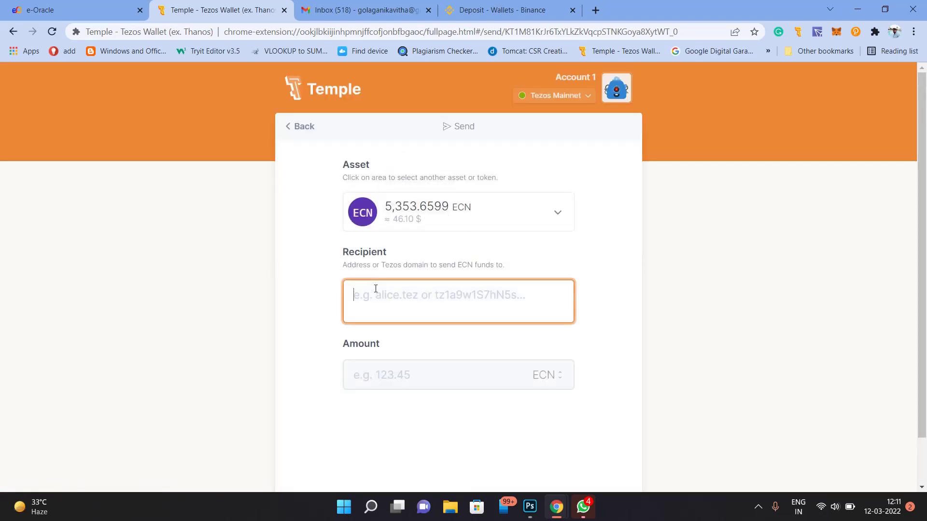
click(32, 11)
double_click(117, 164)
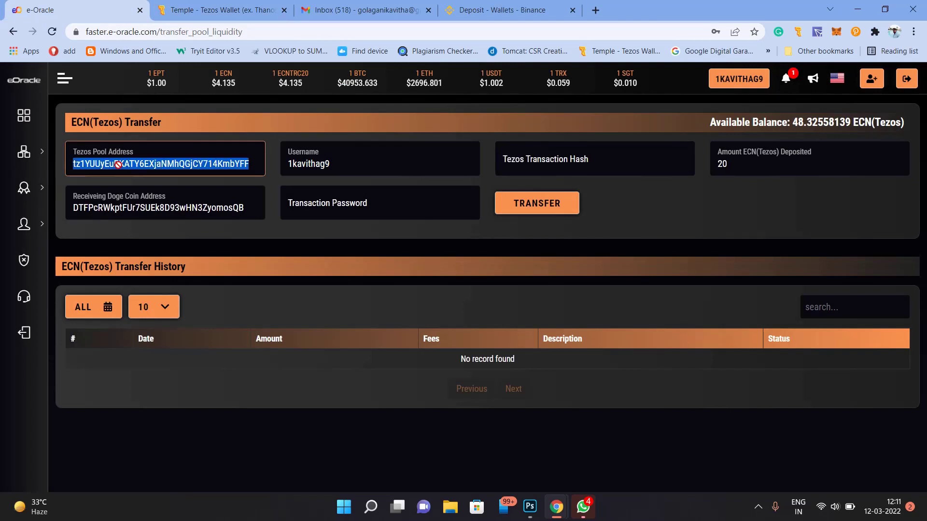
click(191, 9)
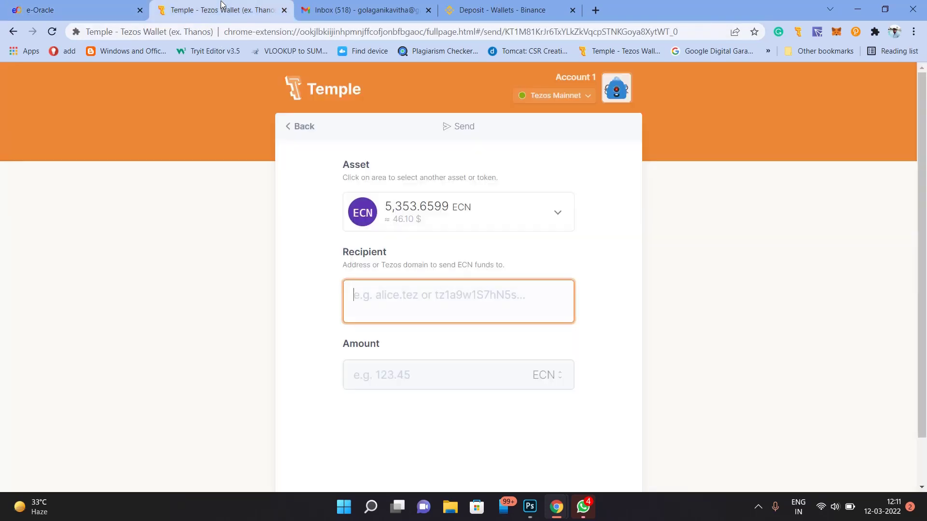
key(ctrl+v)
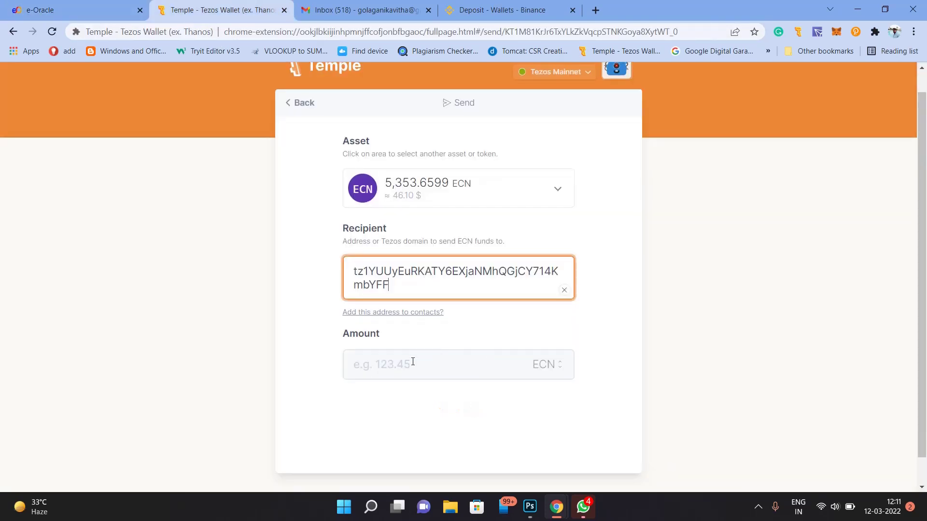
Set the amount to 20 ECN, keep the Minimal fee, then send and confirm the transfer in Temple
click(412, 363)
text(20)
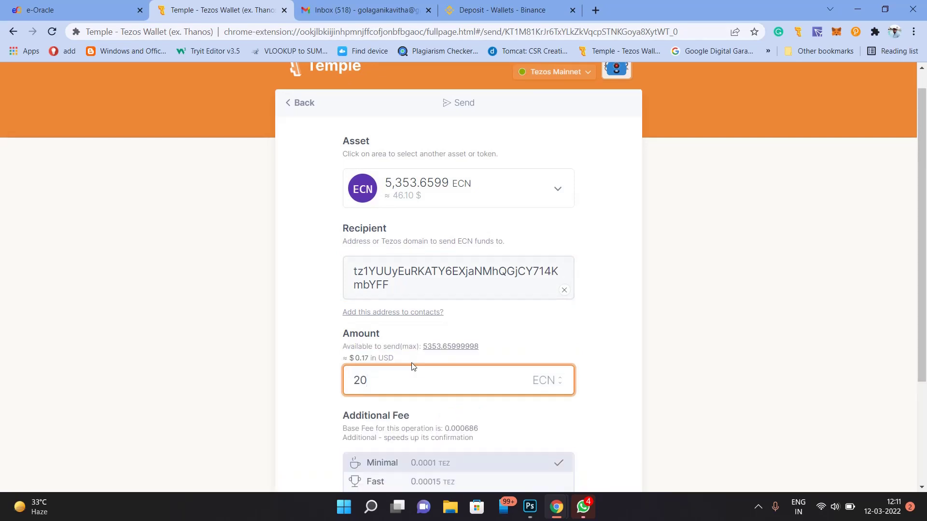
scroll(411, 367, down, 3)
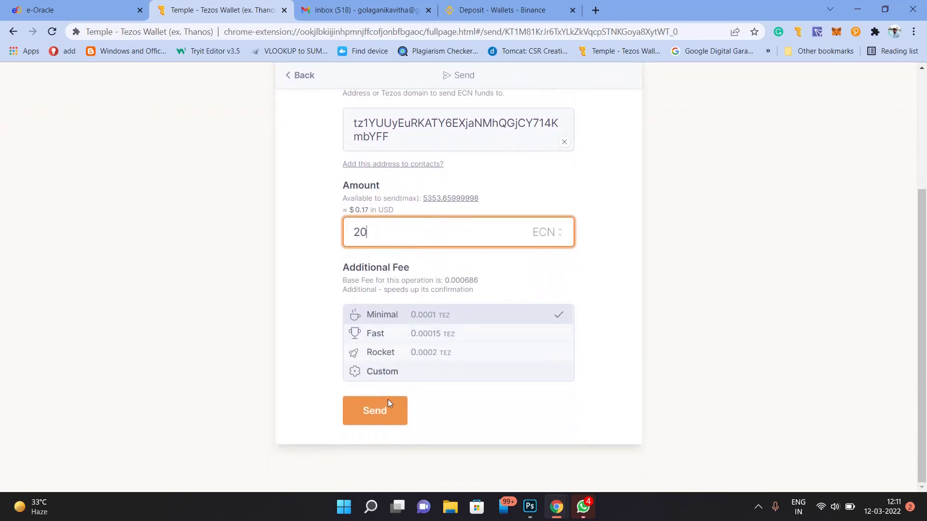
click(383, 412)
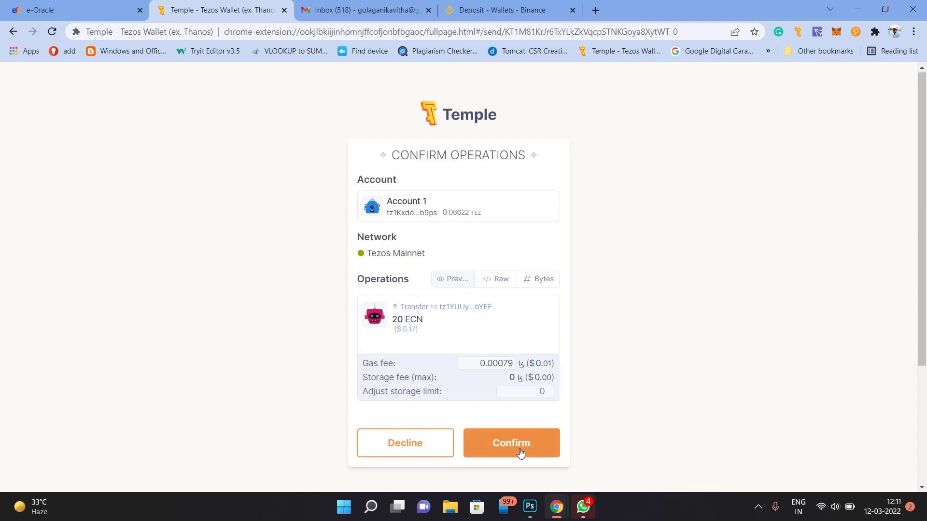
click(520, 446)
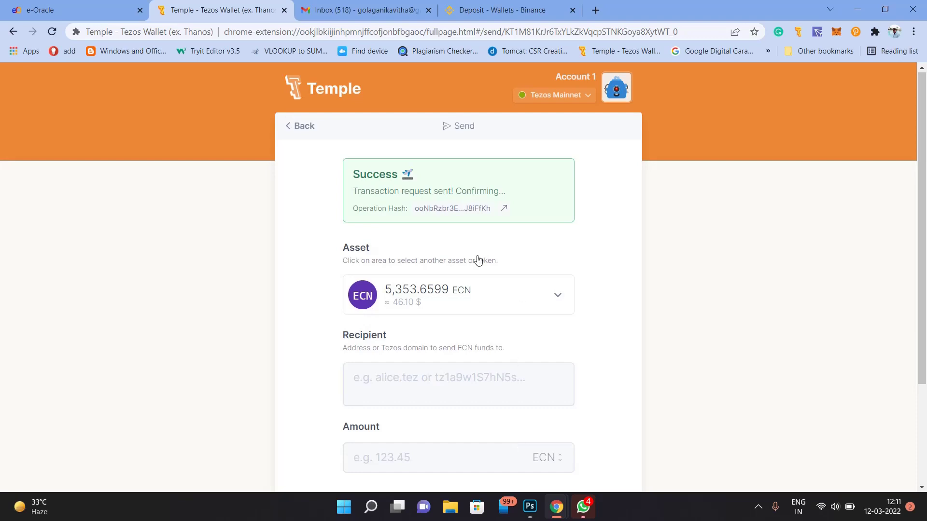
Open the sent transfer's operation hash in the TzKT explorer and reload the operation page
drag(391, 210, 409, 208)
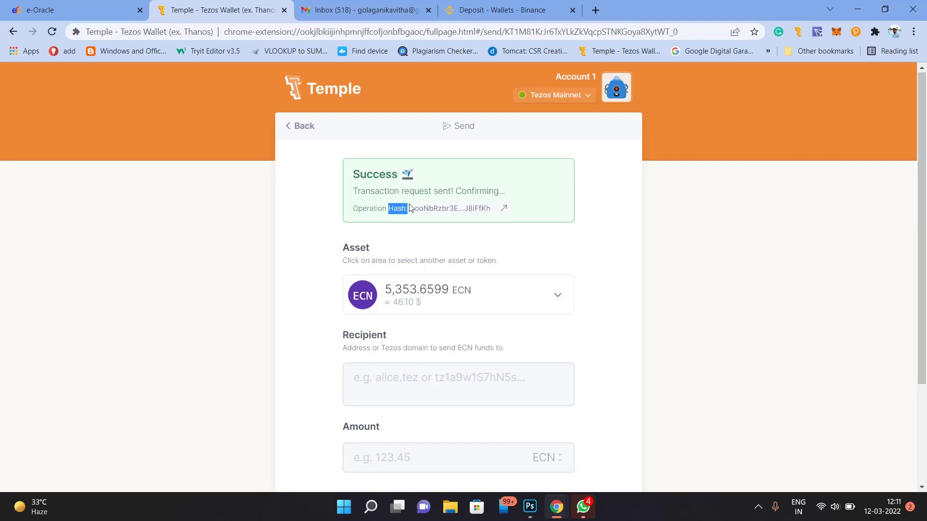
click(505, 210)
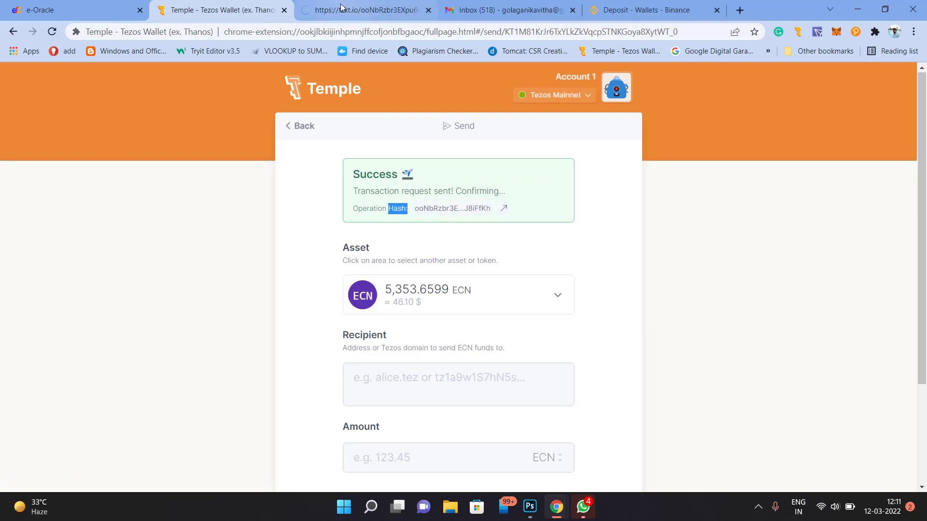
click(341, 8)
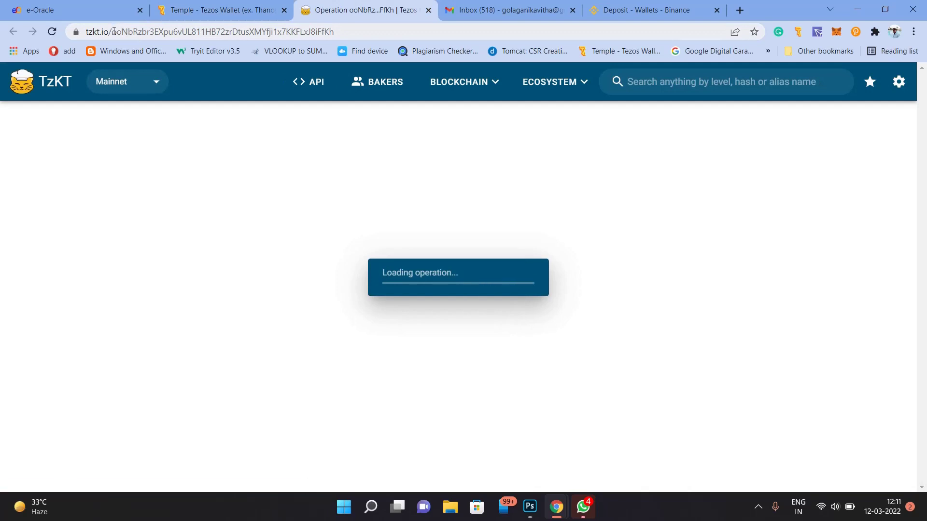
click(113, 31)
drag(113, 31, 337, 32)
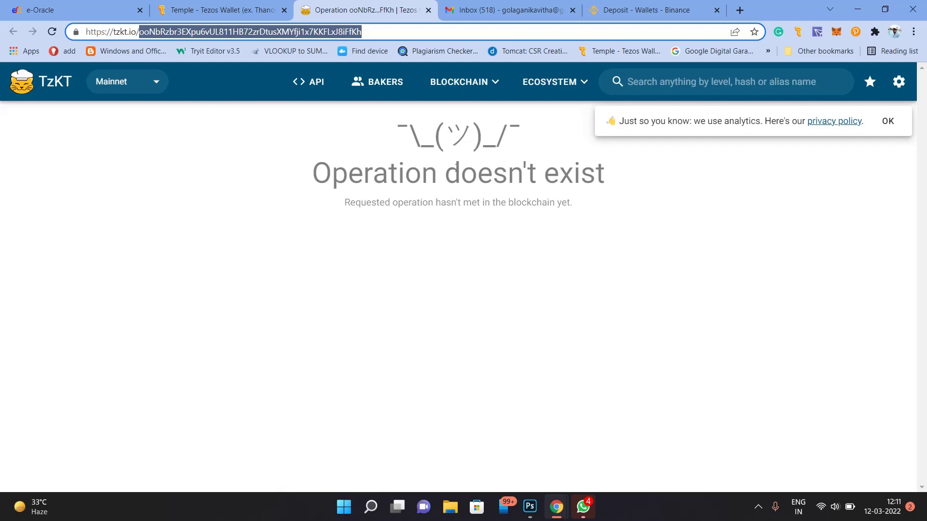
click(52, 31)
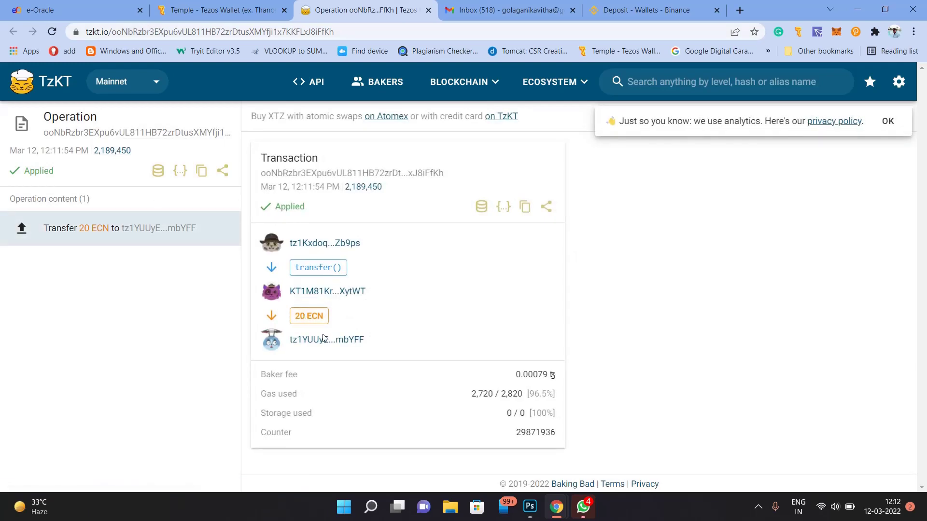
Copy the full operation hash from the TzKT page address and paste it as the Tezos Transaction Hash in e-Oracle
mouse_move(324, 342)
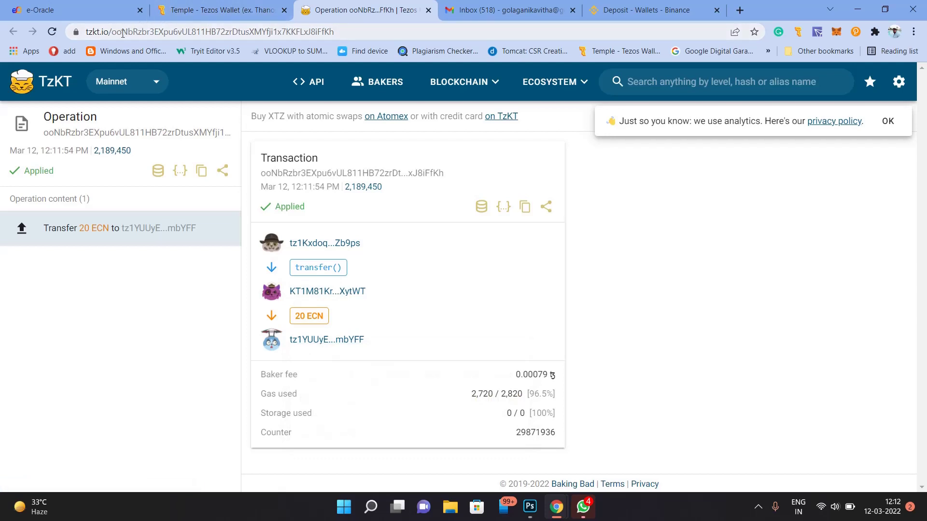
drag(113, 32, 338, 37)
key(ctrl+c)
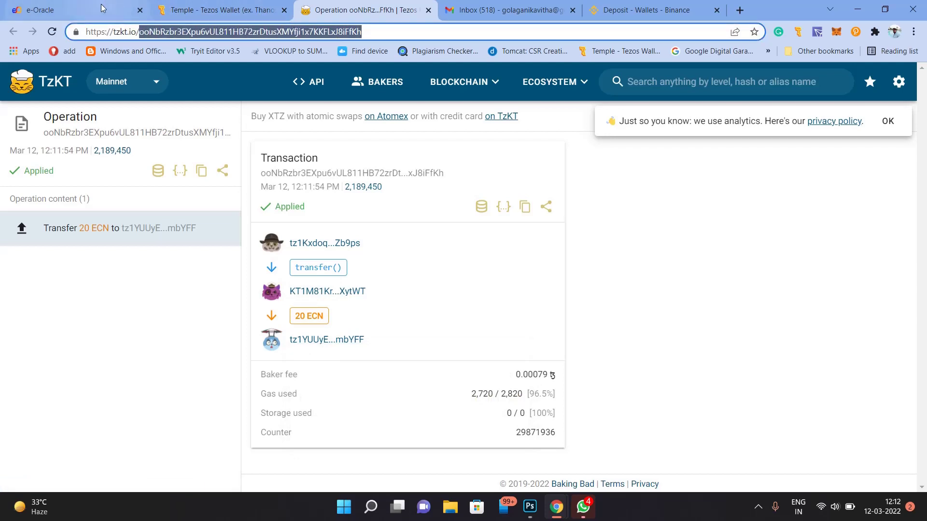
click(72, 10)
click(538, 161)
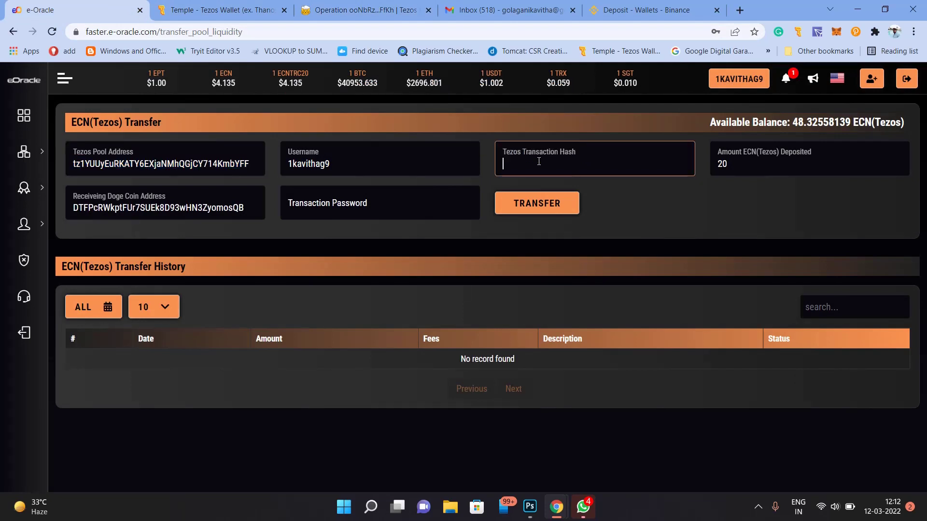
key(ctrl+v)
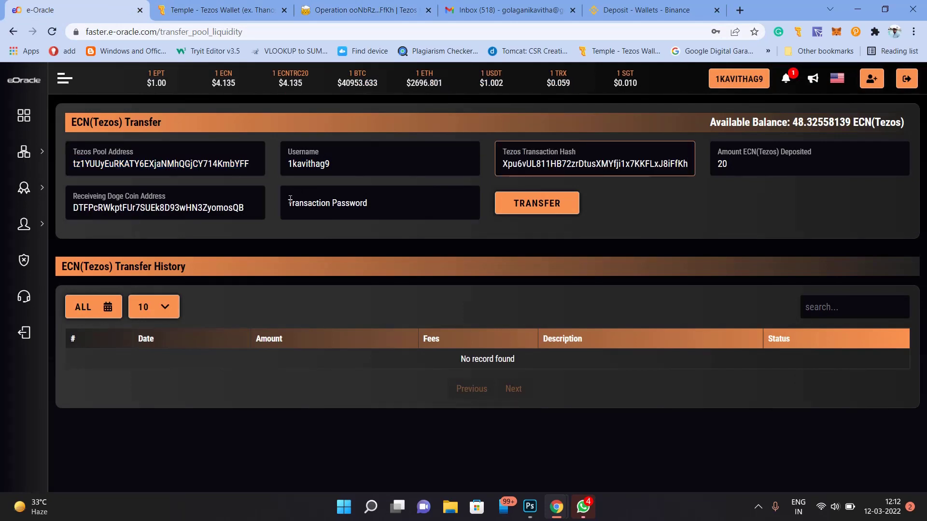
Enter the transaction password, submit the ECN(Tezos) transfer and dismiss the browser's offer to save the password
click(303, 205)
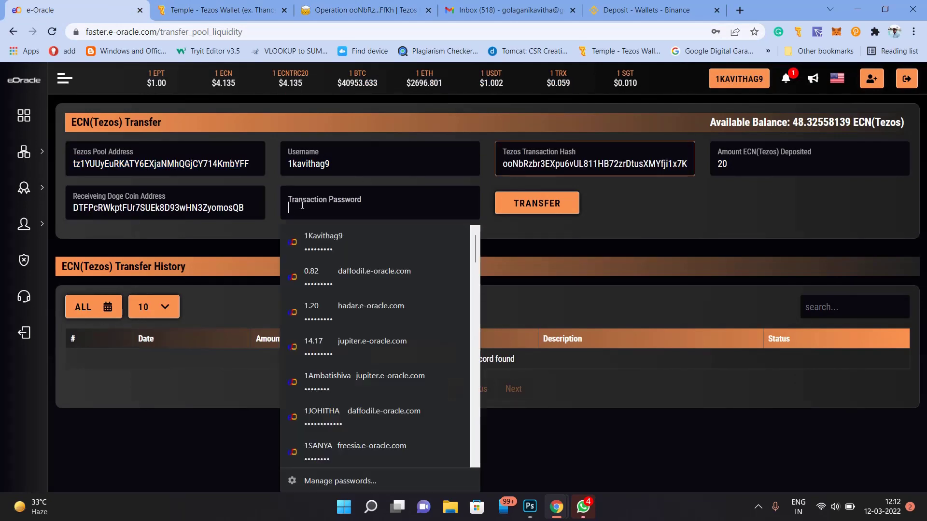
text(•••••)
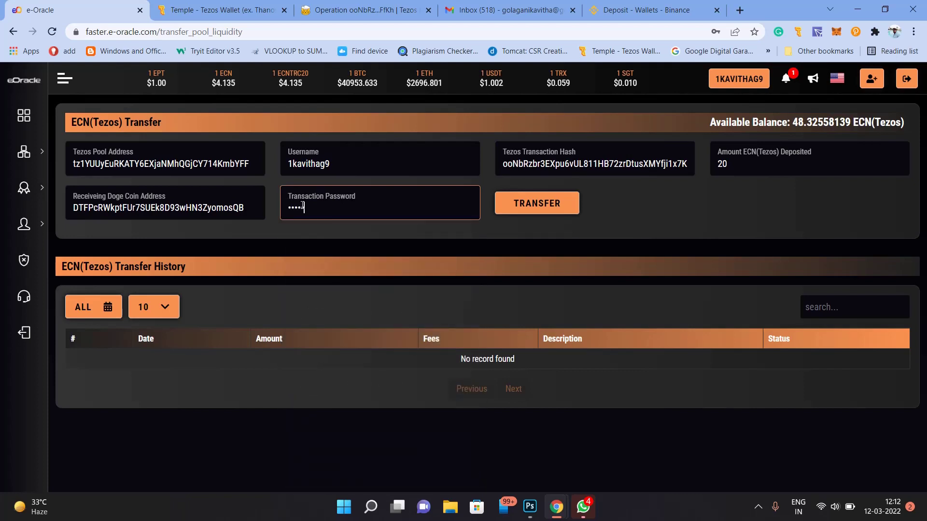
text(•••••)
click(508, 210)
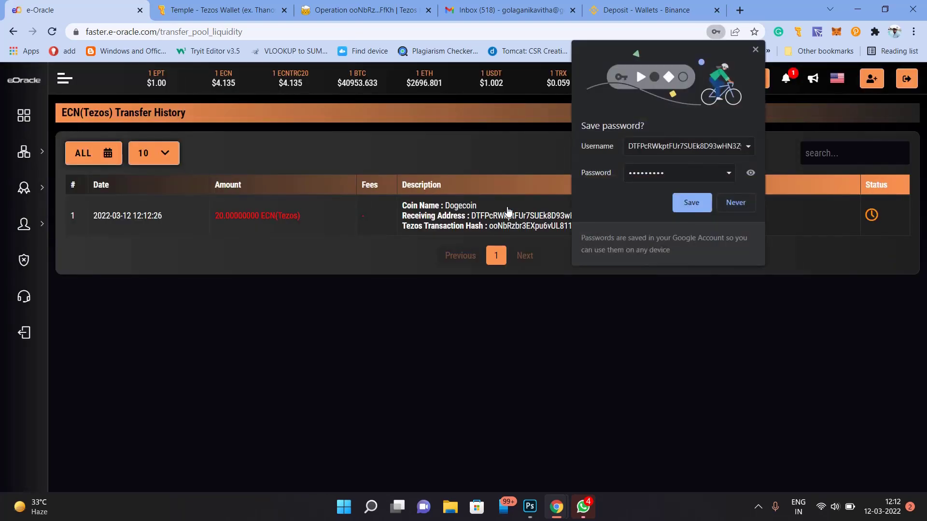
click(756, 51)
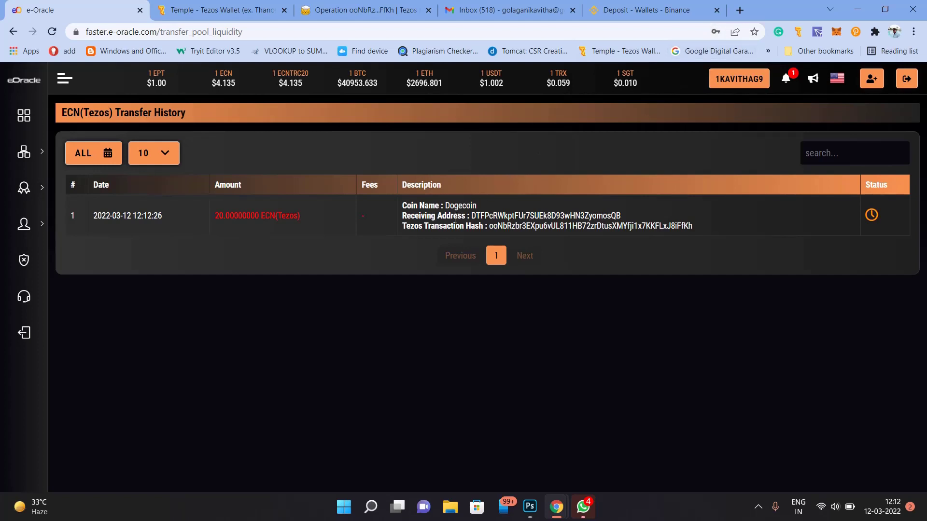
Check the receiving address in the ECN(Tezos) transfer history and reopen that history through the dashboard's deposit confirmation link
drag(473, 214, 630, 222)
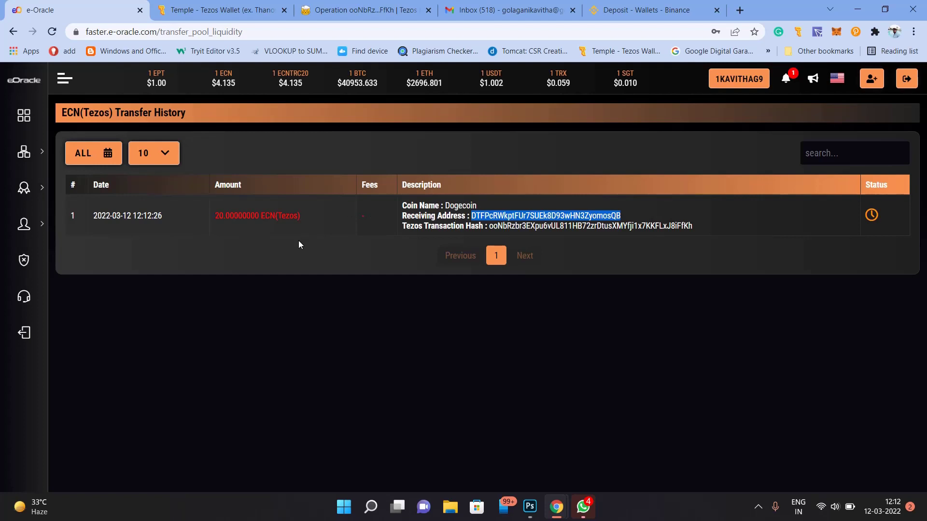
click(24, 115)
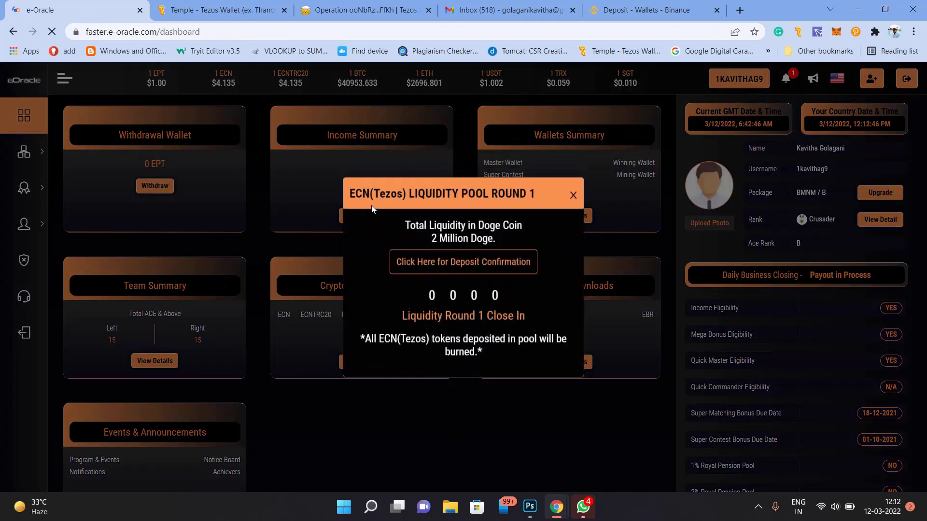
click(476, 261)
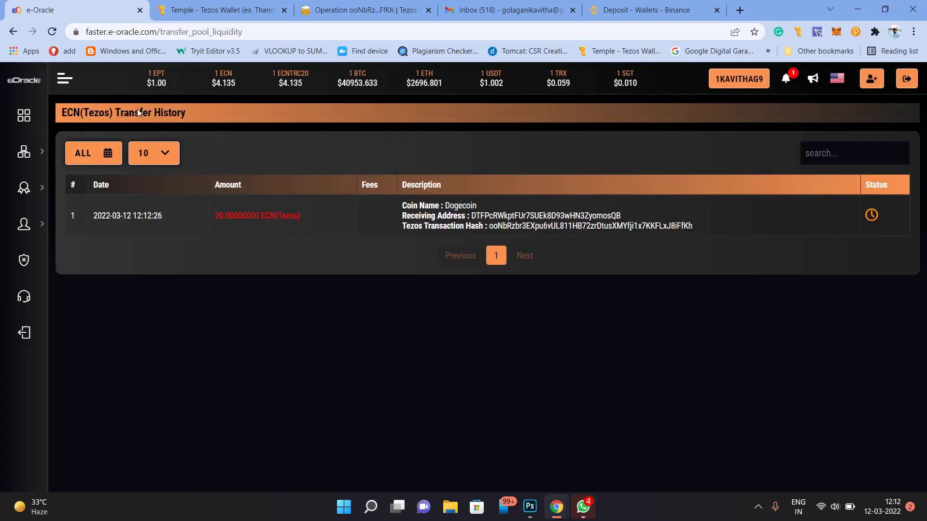
click(21, 115)
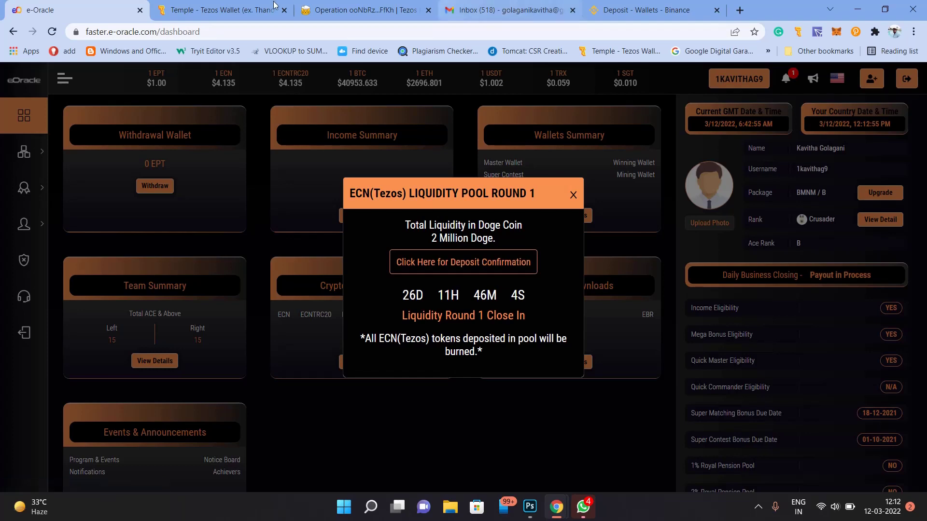
Switch to TzKT, open the recipient account of the 20 ECN transfer and review its full list of operations
click(240, 8)
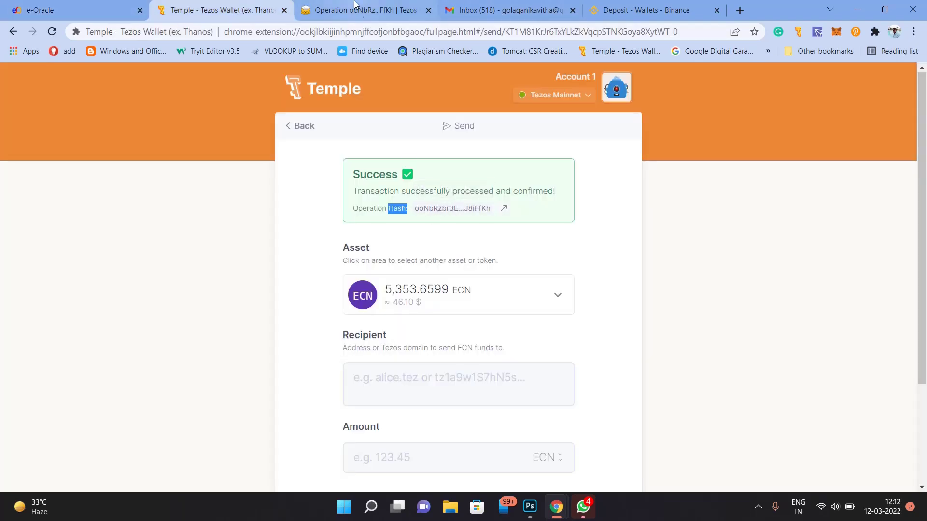
click(330, 7)
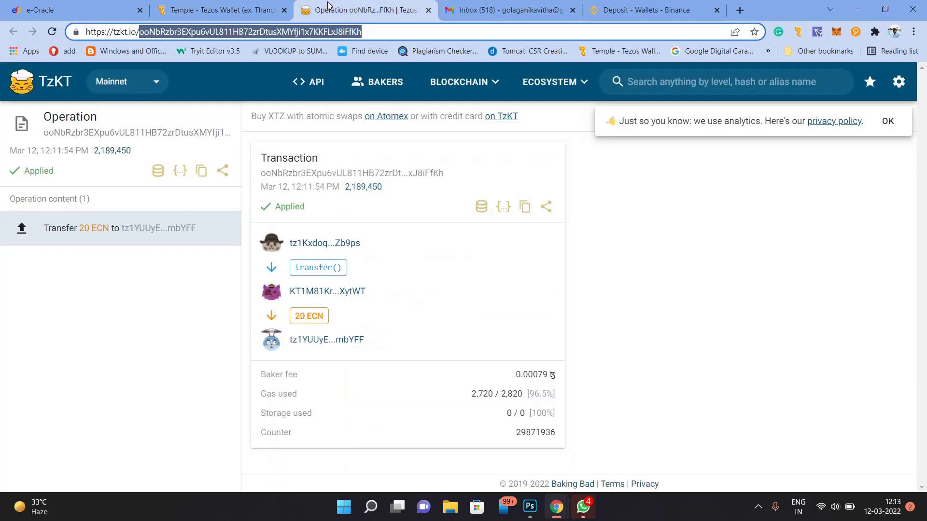
click(327, 341)
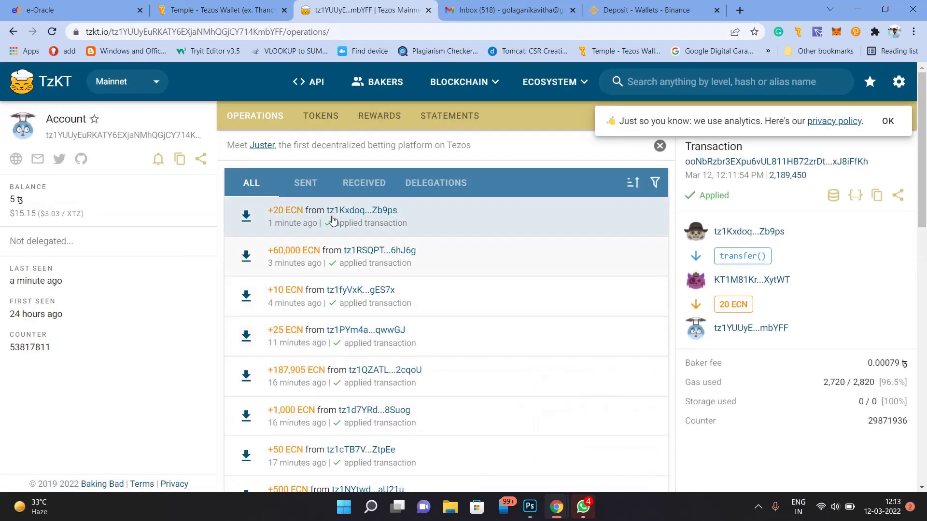
scroll(307, 351, down, 7)
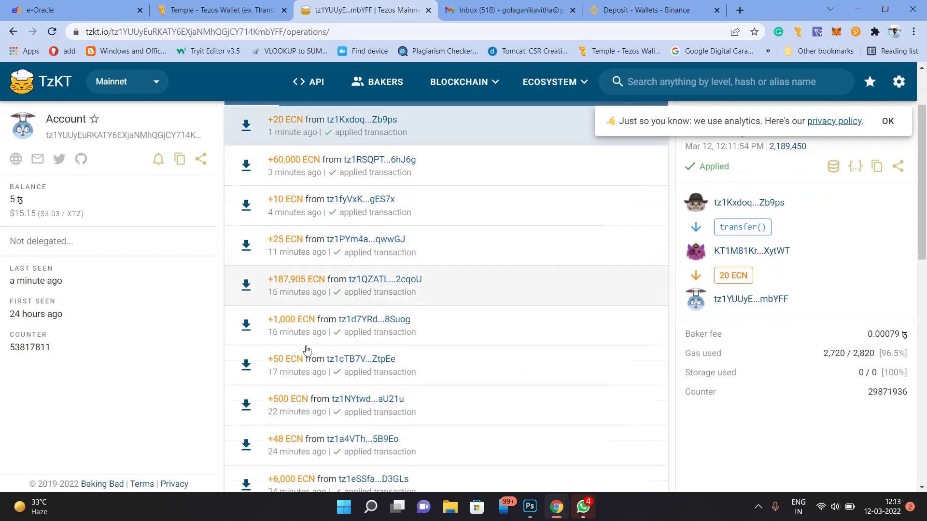
scroll(307, 351, down, 8)
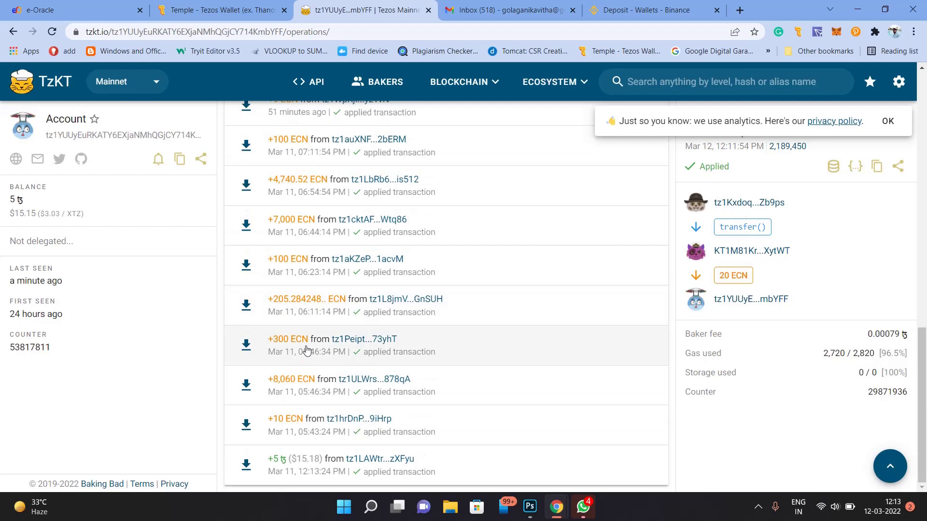
scroll(306, 351, up, 15)
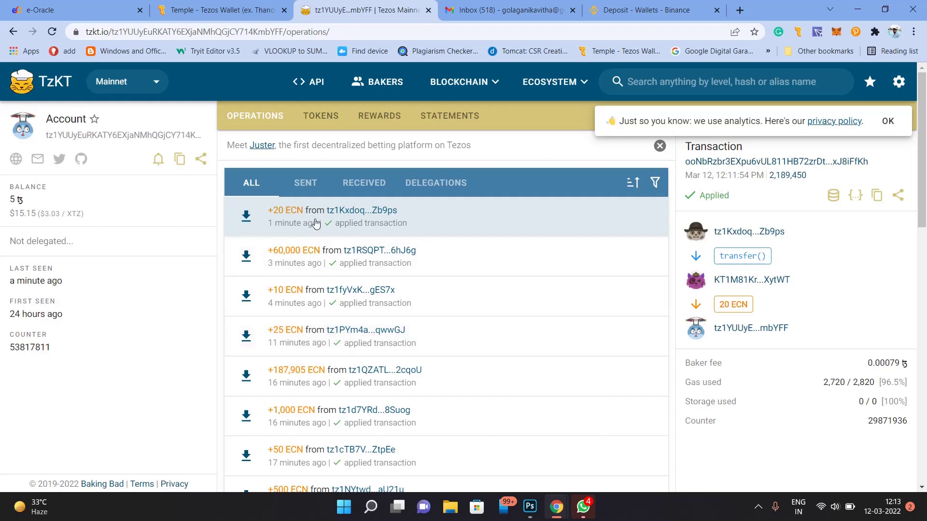
scroll(315, 350, down, 1)
scroll(315, 349, down, 7)
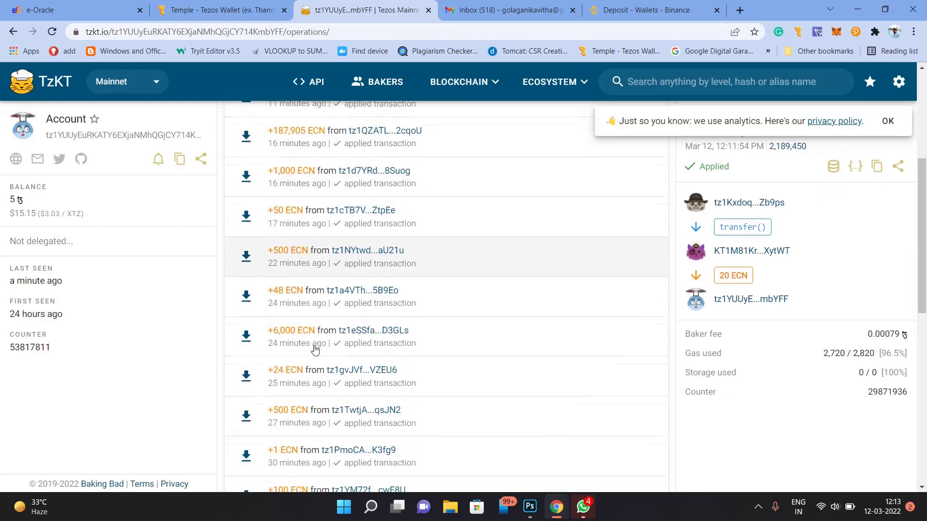
scroll(315, 350, down, 6)
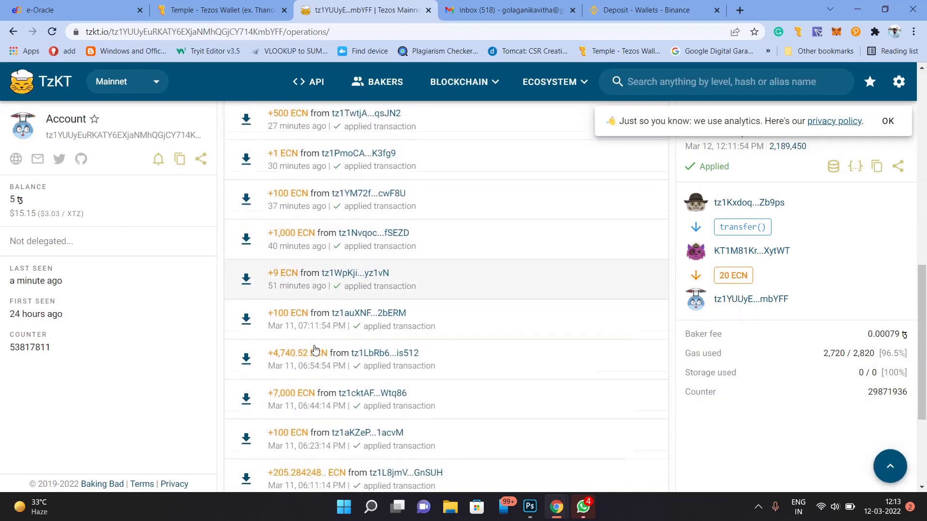
scroll(315, 349, down, 1)
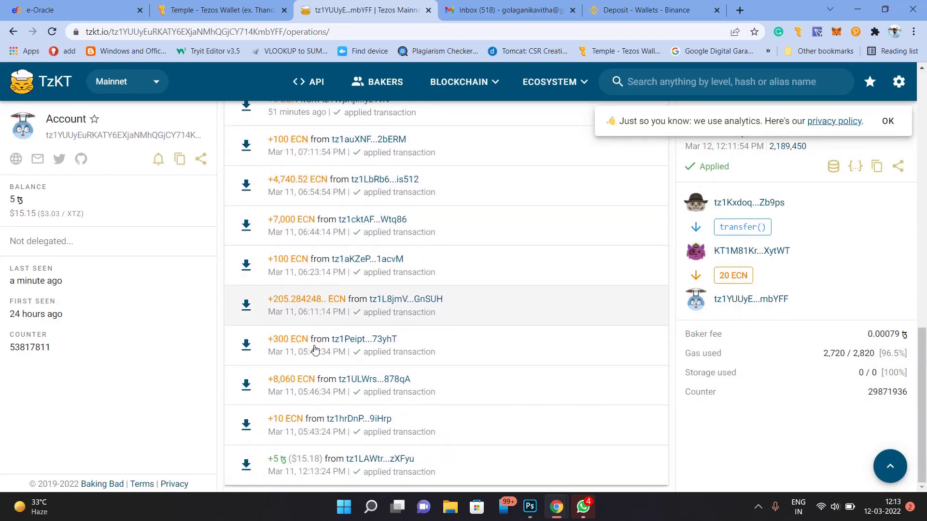
Filter the pool account's operations to received ones, and view the tokens the account holds
scroll(315, 350, up, 15)
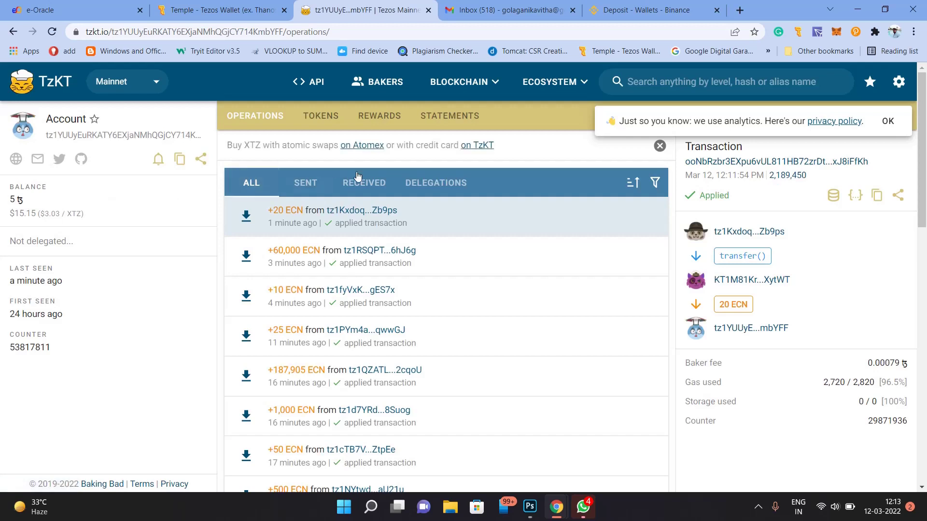
click(369, 183)
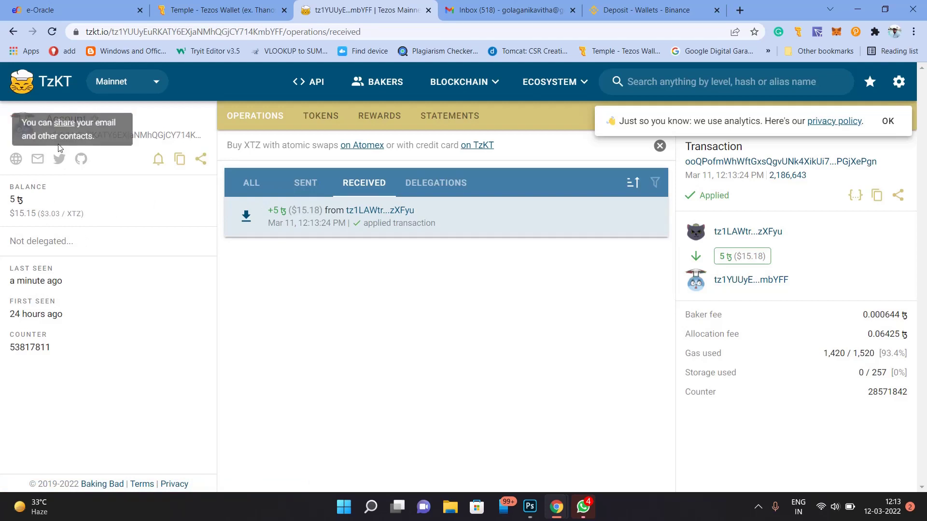
click(328, 117)
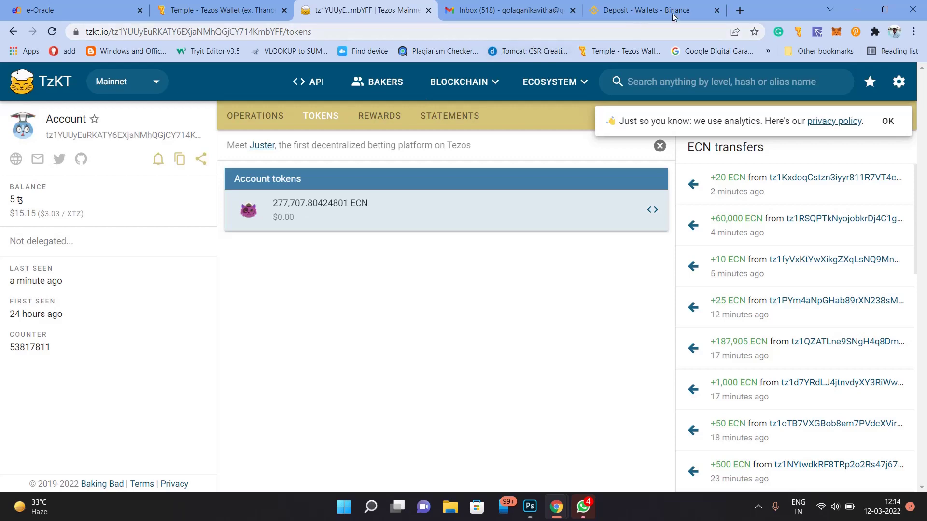
Switch to Binance, go to the Exchange, dismiss the tour hint and search for "doge" to open the DOGE/USDT pair
click(706, 7)
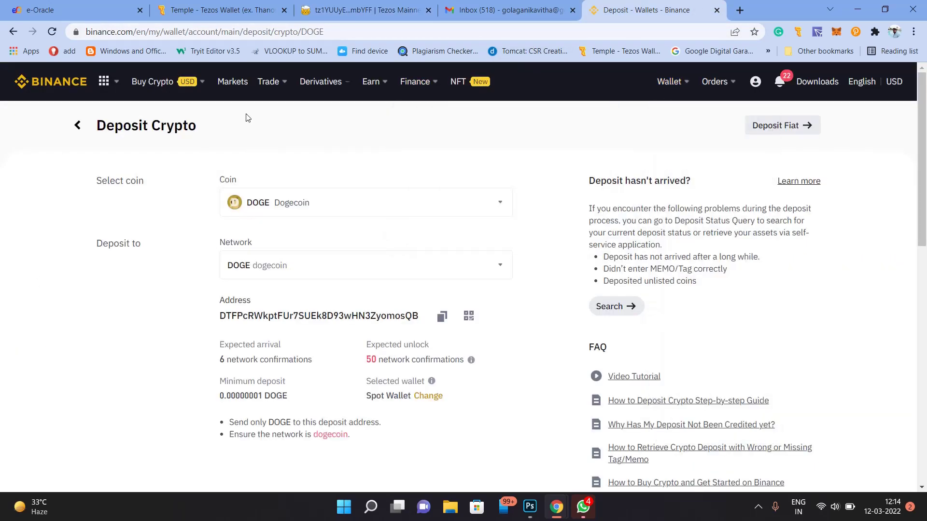
mouse_move(110, 88)
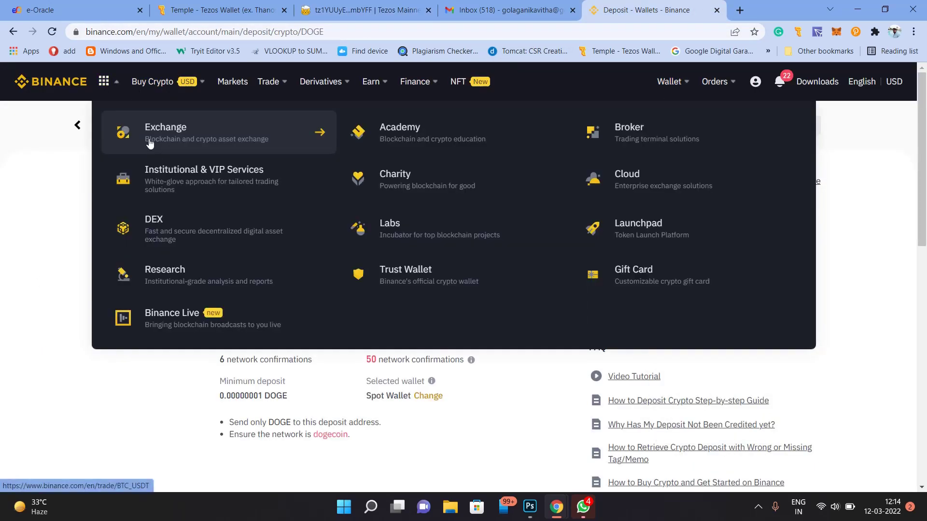
click(150, 143)
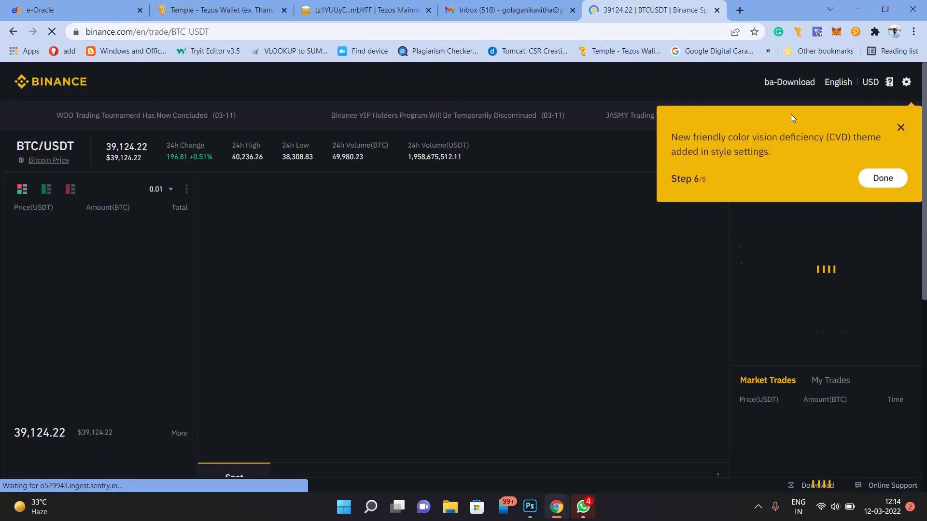
click(902, 129)
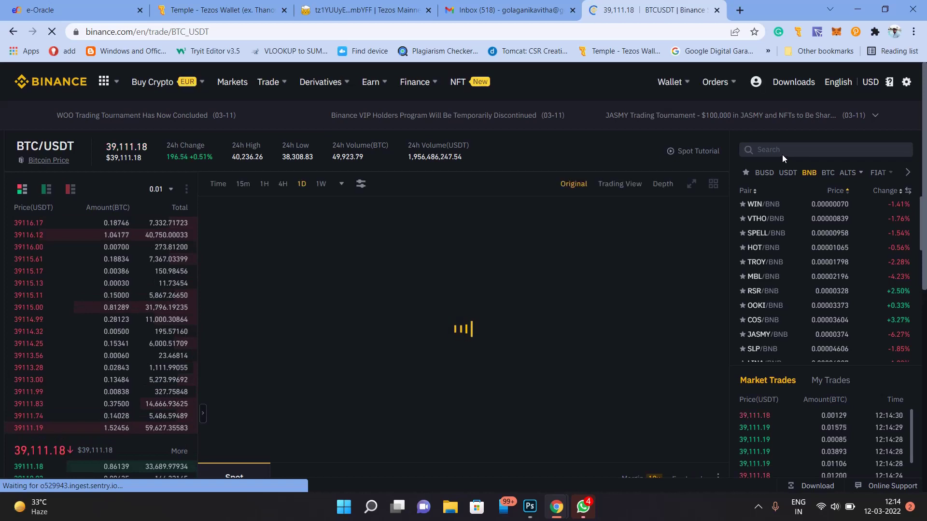
click(782, 150)
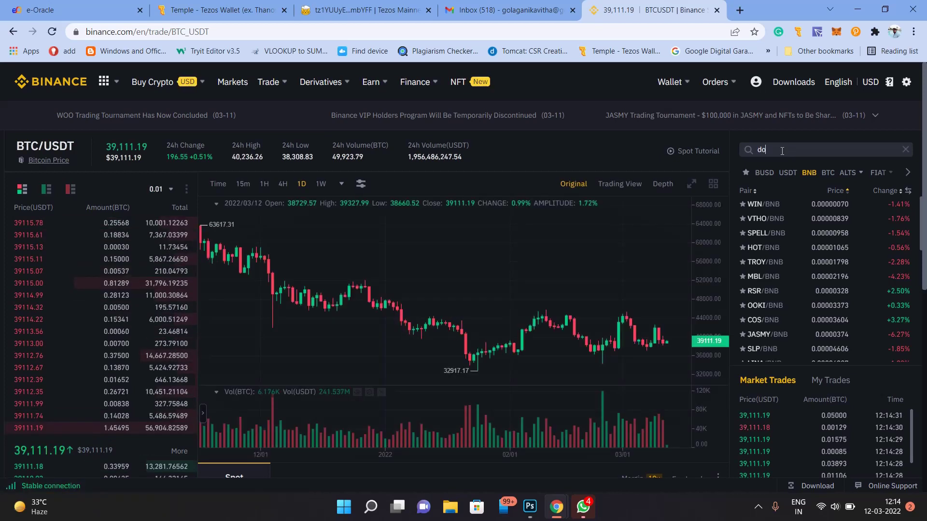
text(doge)
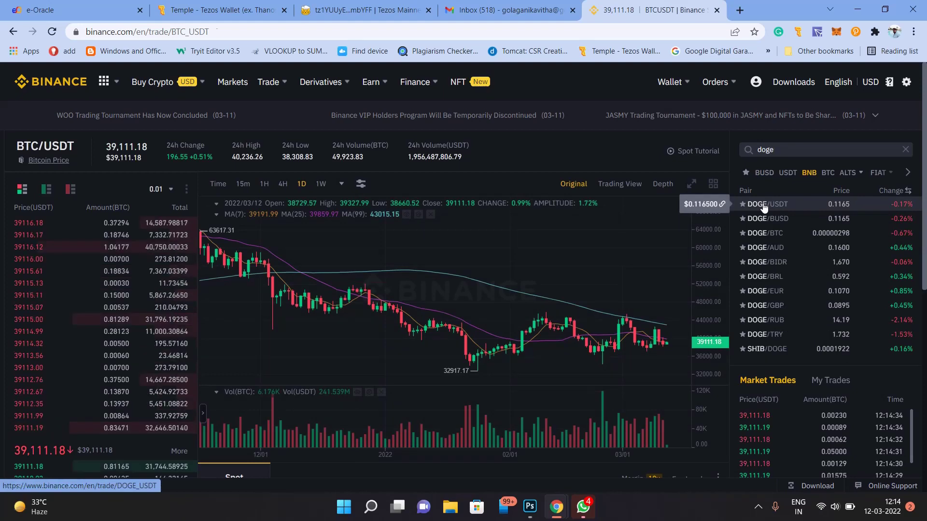
click(765, 204)
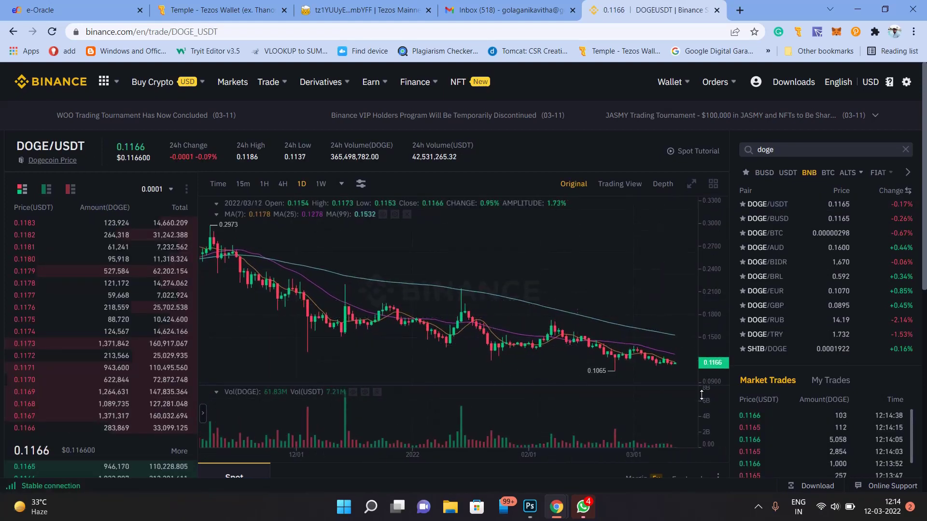
Examine the DOGE/USDT spot order form and highlight the Dogecoin price in its sell section
mouse_move(719, 475)
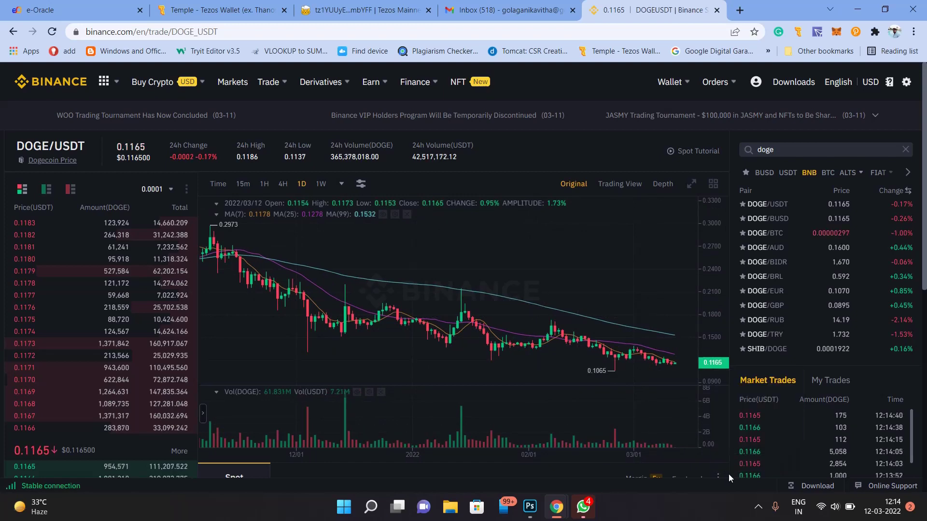
scroll(728, 474, down, 5)
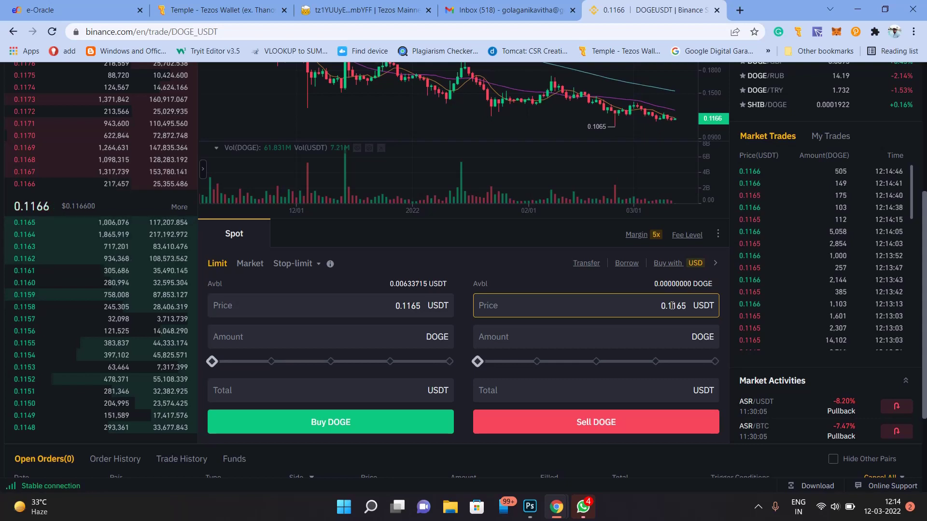
drag(659, 306, 687, 306)
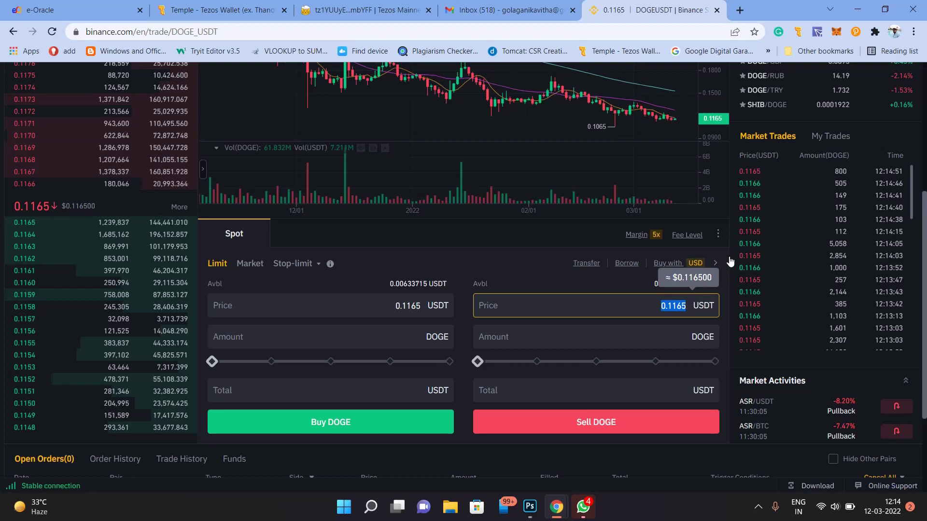
scroll(725, 258, up, 5)
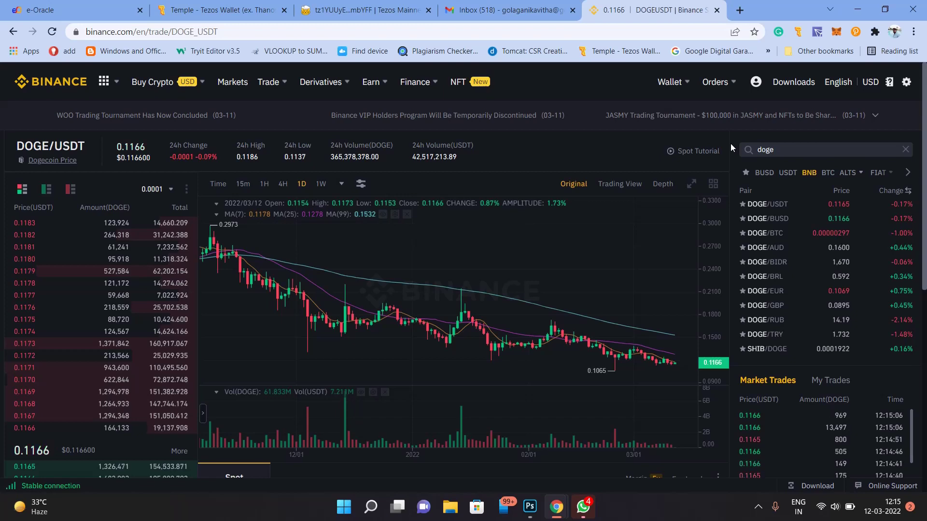
Open a new browser tab and search Google for a calculator
click(740, 10)
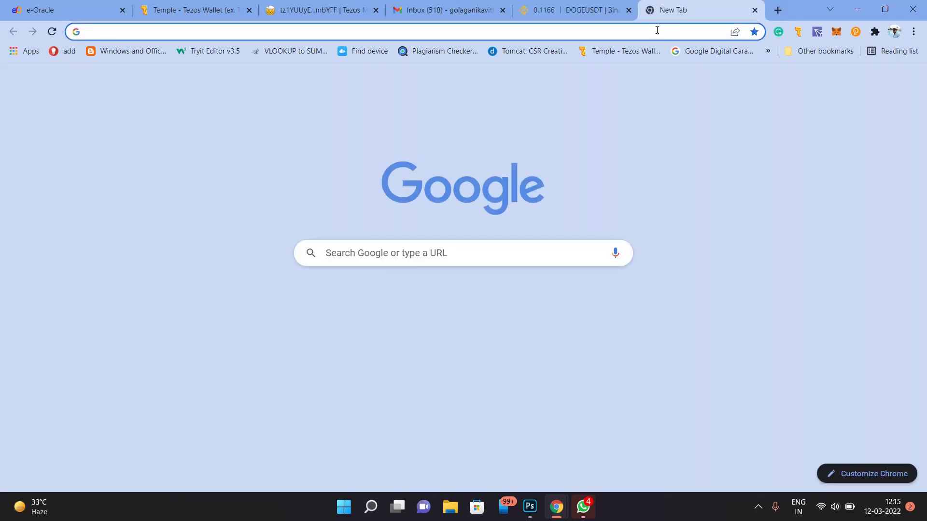
click(657, 30)
text(cal)
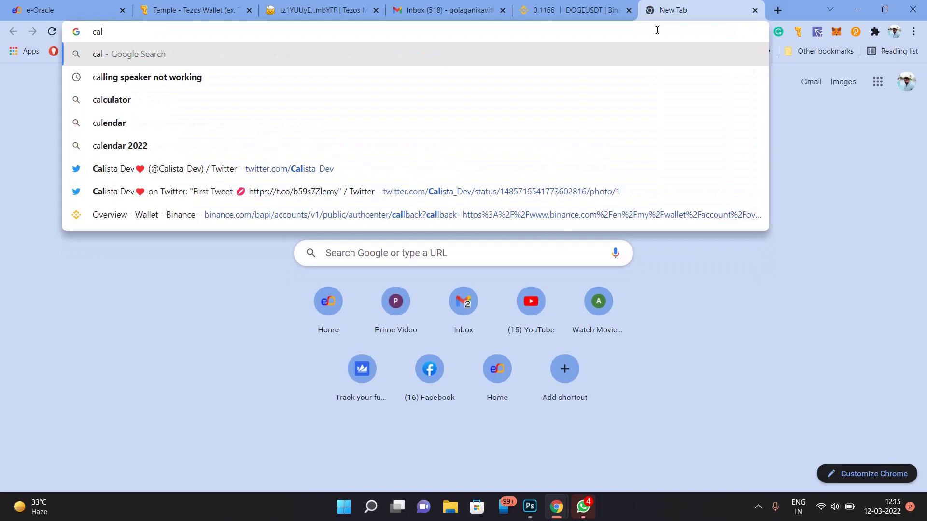
text(cula)
key(Return)
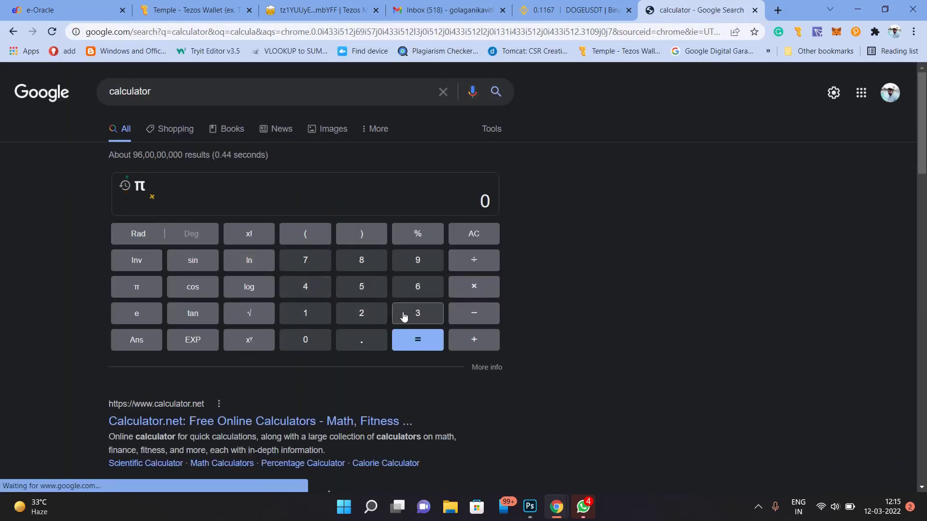
Calculate 35 ÷ 50% in the Google calculator
click(403, 315)
click(355, 296)
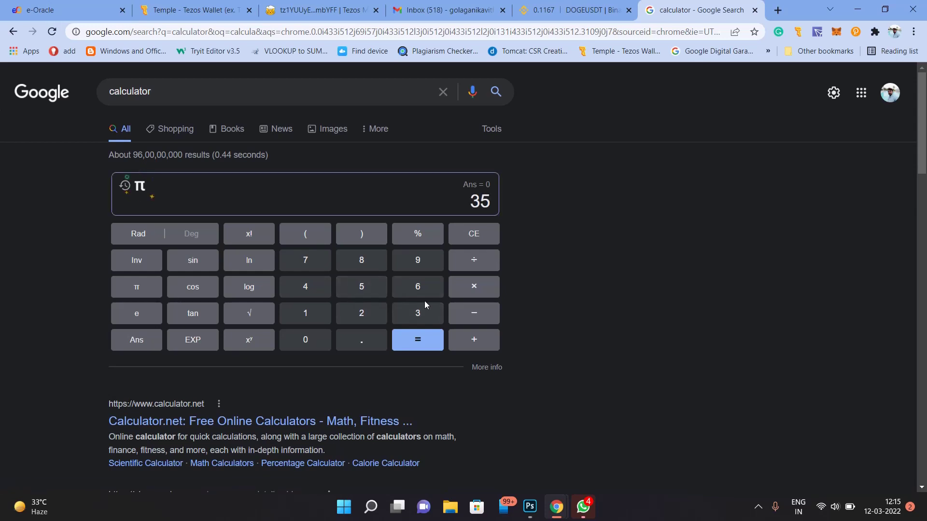
click(475, 265)
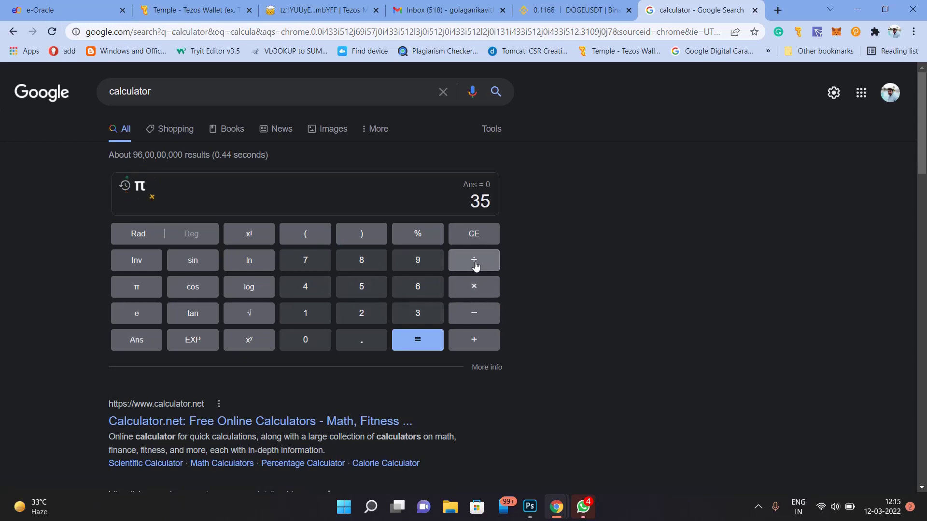
click(357, 291)
click(313, 343)
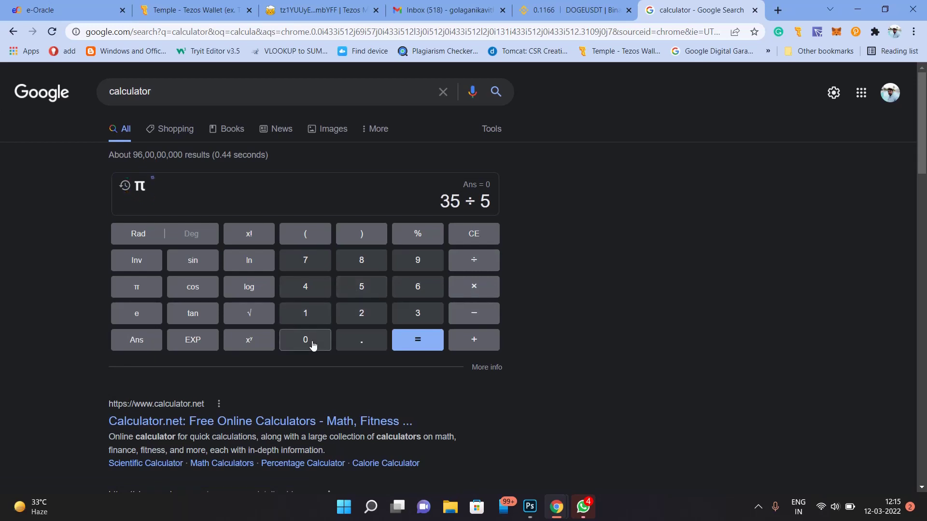
click(418, 237)
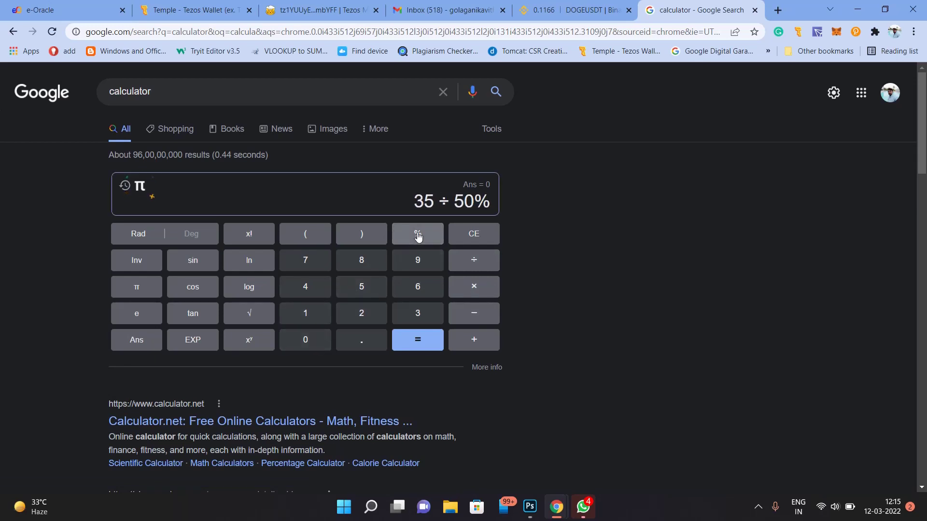
click(427, 339)
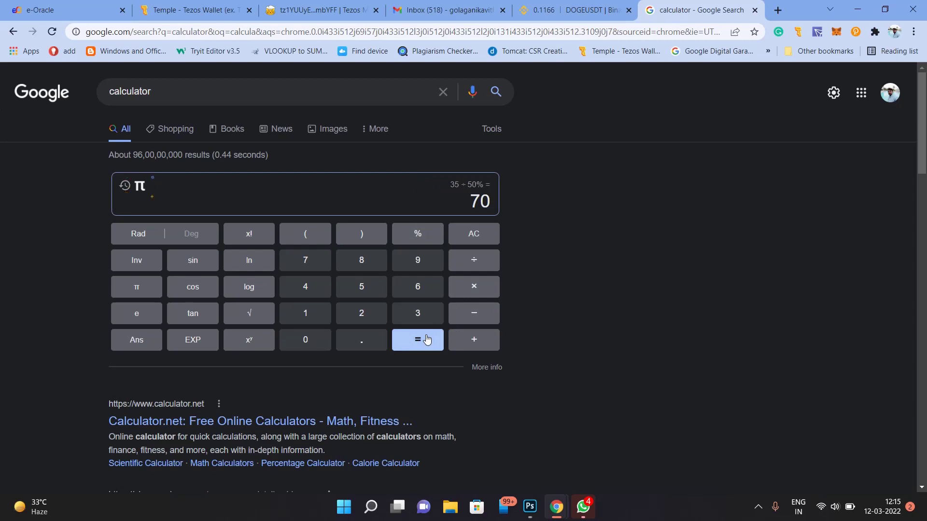